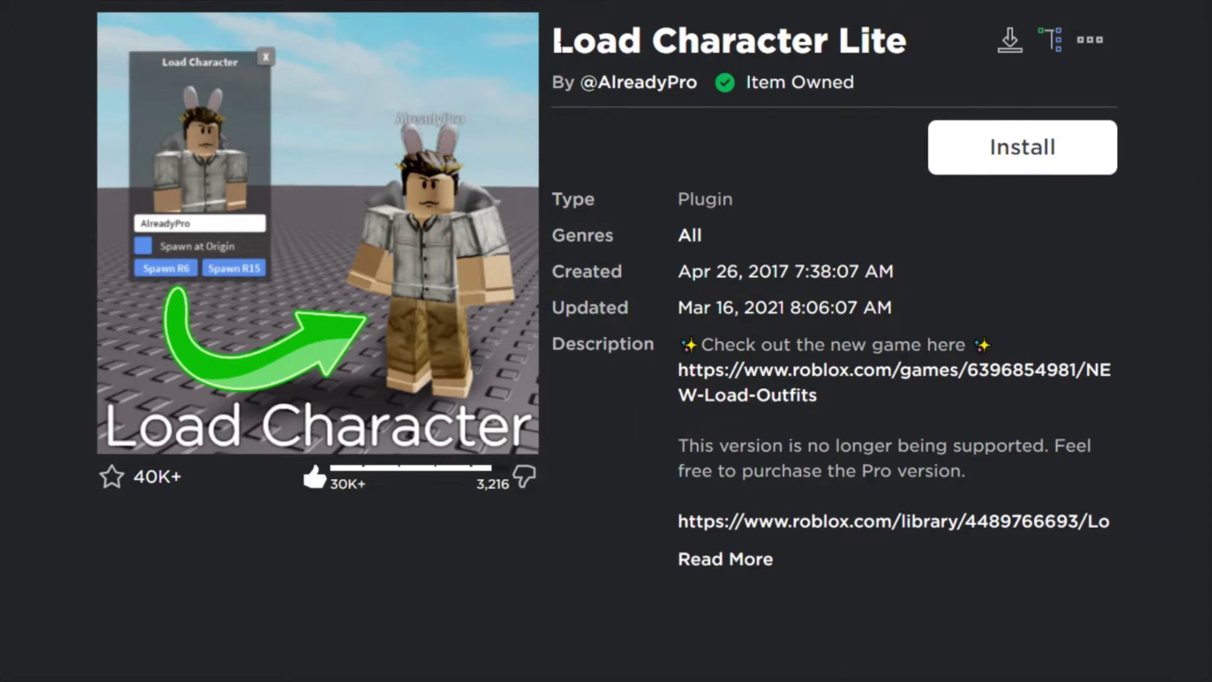
Install the Load Character Lite plugin from the Creator Marketplace and dismiss the completion notice
{"action": "left_click_drag", "start_coordinate": [556, 41], "coordinate": [993, 66]}
{"action": "left_click", "coordinate": [910, 85]}
{"action": "left_click", "coordinate": [1028, 152]}
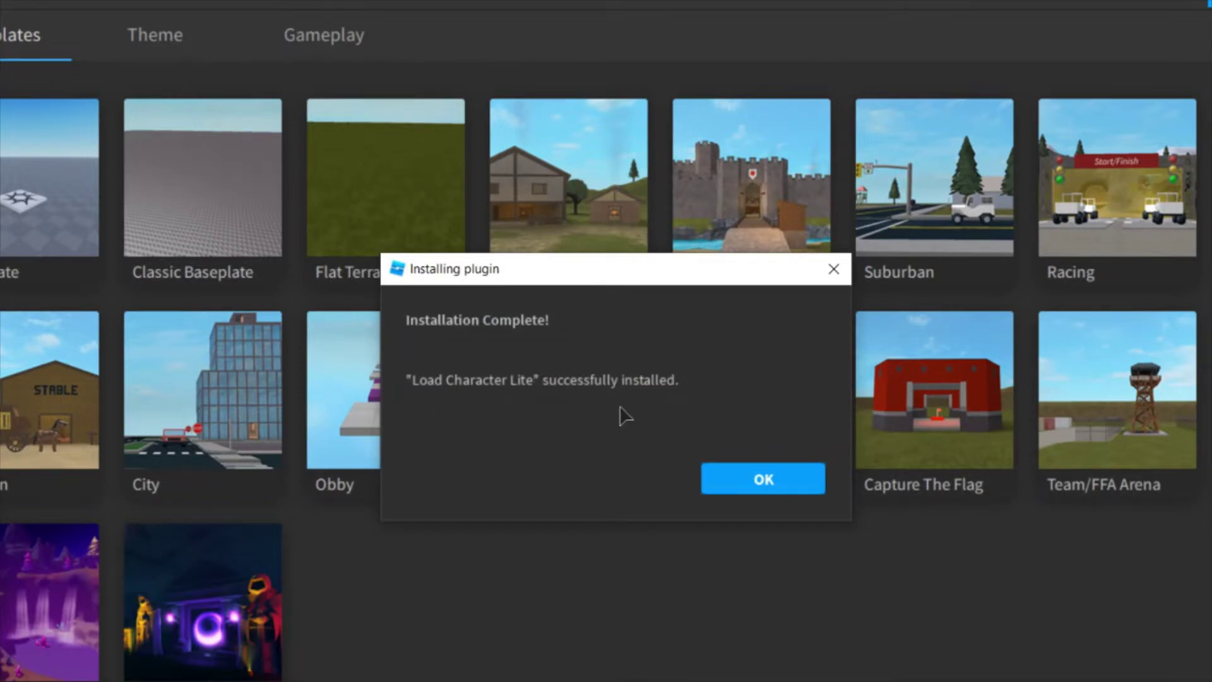
{"action": "left_click", "coordinate": [742, 498]}
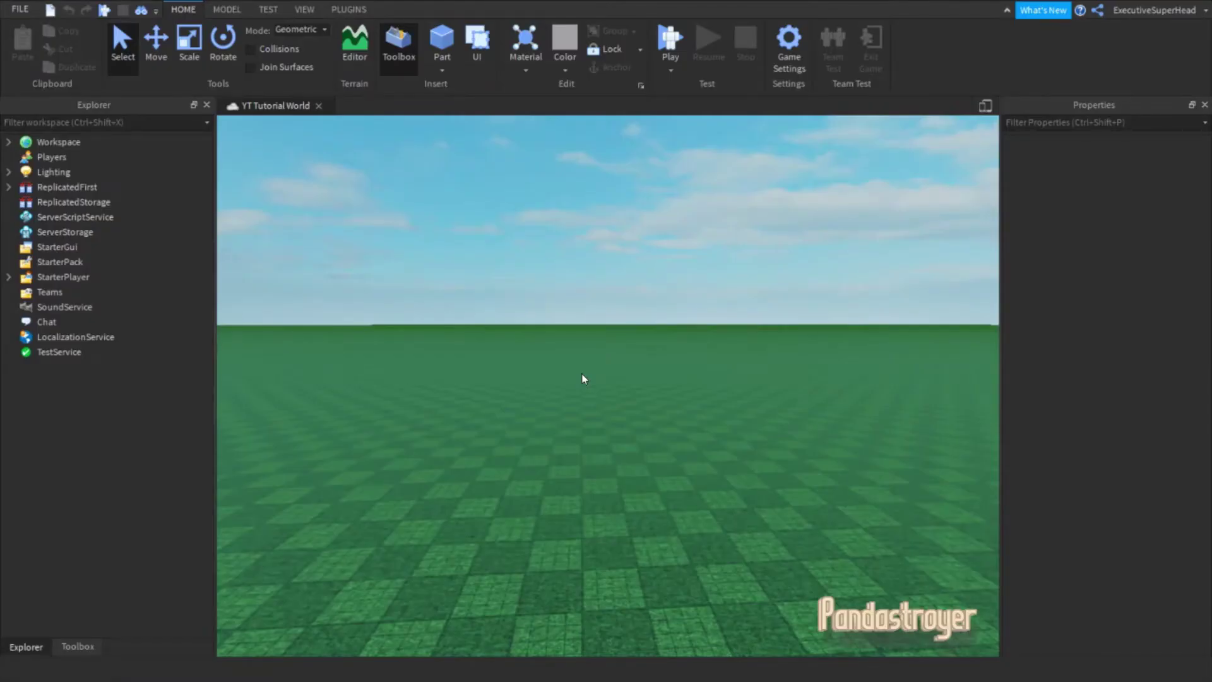
Toggle Load Character Lite off and back on in Manage Plugins, then close the manager
{"action": "left_click", "coordinate": [348, 10]}
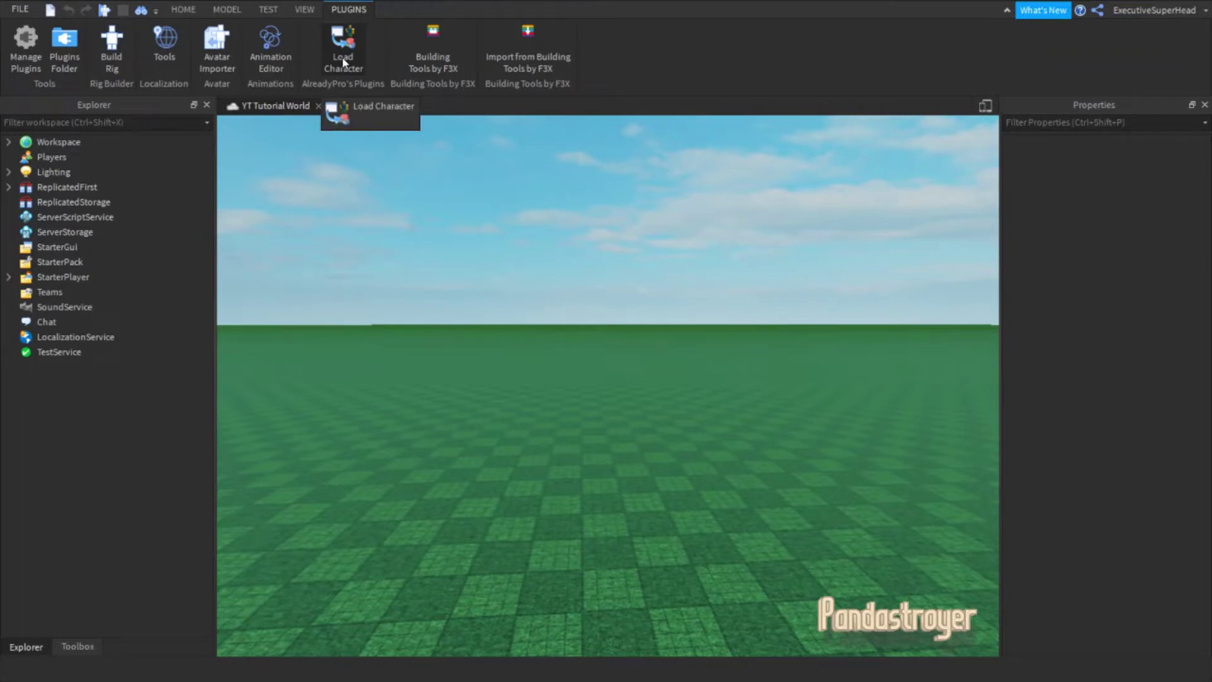
{"action": "left_click", "coordinate": [29, 43]}
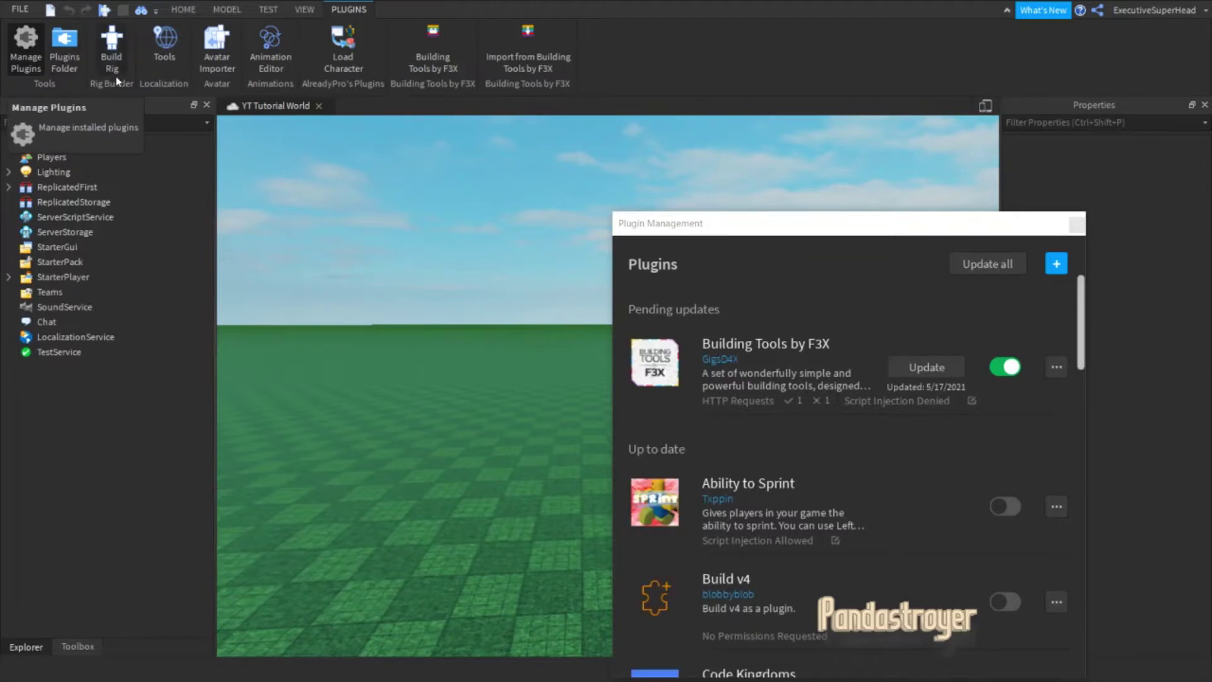
{"action": "scroll", "coordinate": [868, 491], "scroll_direction": "down", "scroll_amount": 3}
{"action": "scroll", "coordinate": [869, 491], "scroll_direction": "down", "scroll_amount": 2}
{"action": "scroll", "coordinate": [868, 491], "scroll_direction": "down", "scroll_amount": 2}
{"action": "scroll", "coordinate": [868, 491], "scroll_direction": "up", "scroll_amount": 2}
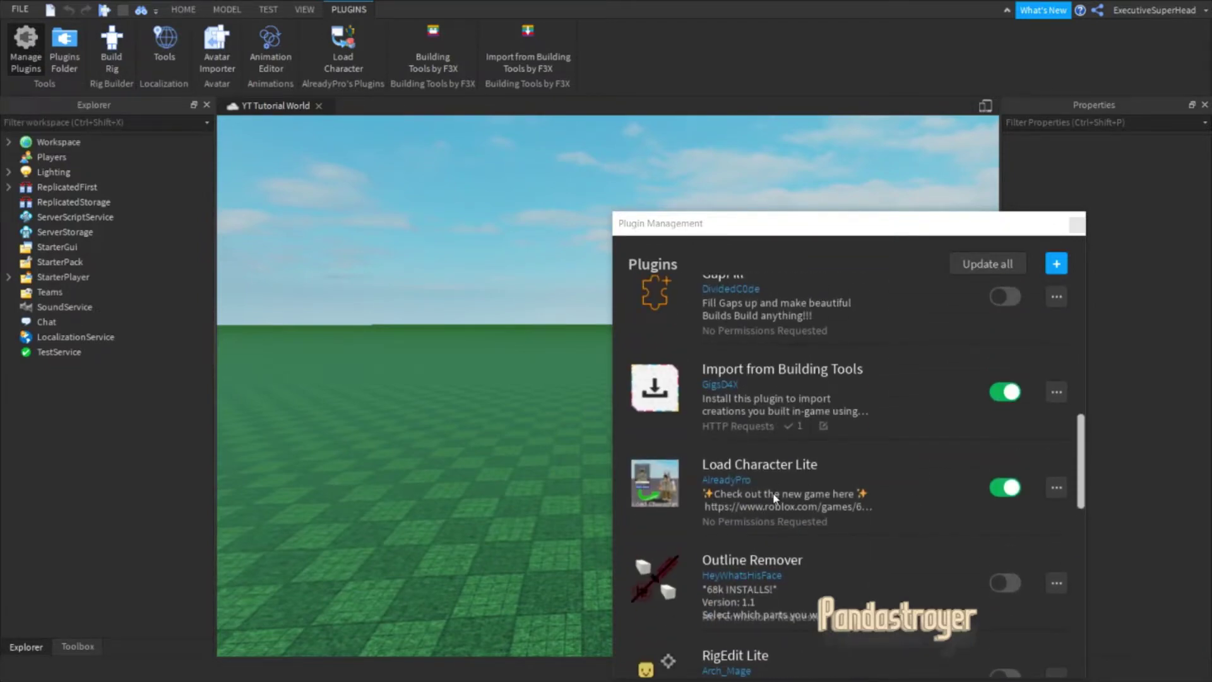
{"action": "left_click", "coordinate": [1004, 488]}
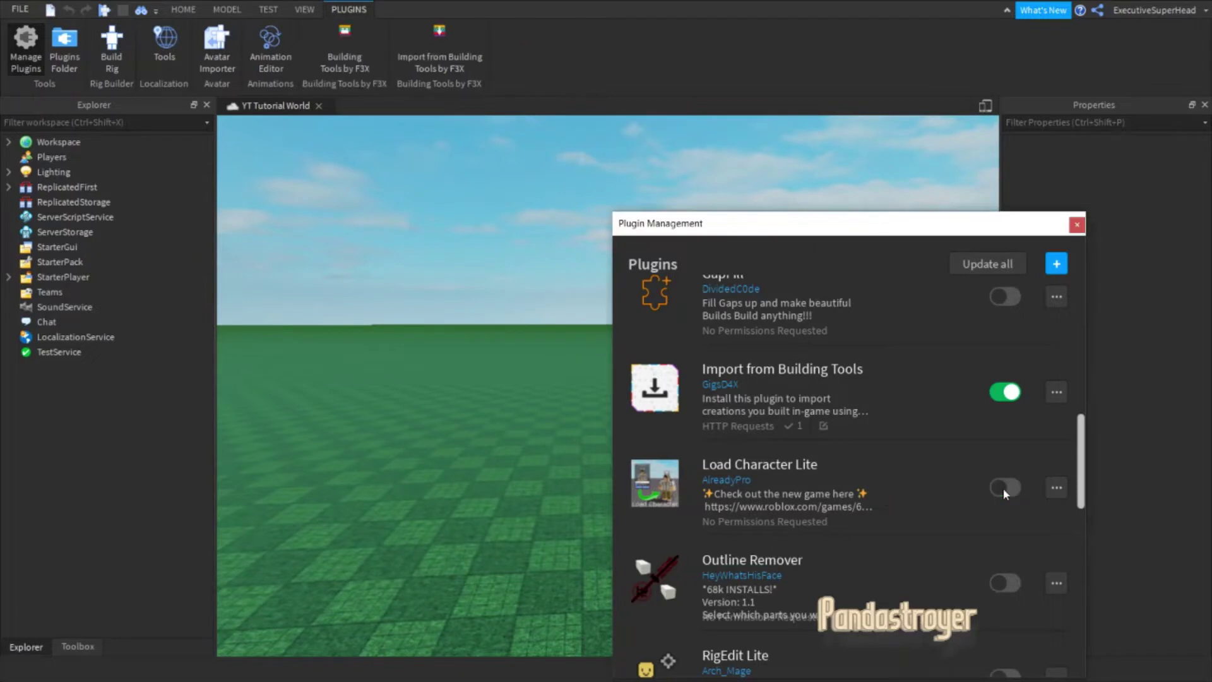
{"action": "left_click", "coordinate": [1002, 488]}
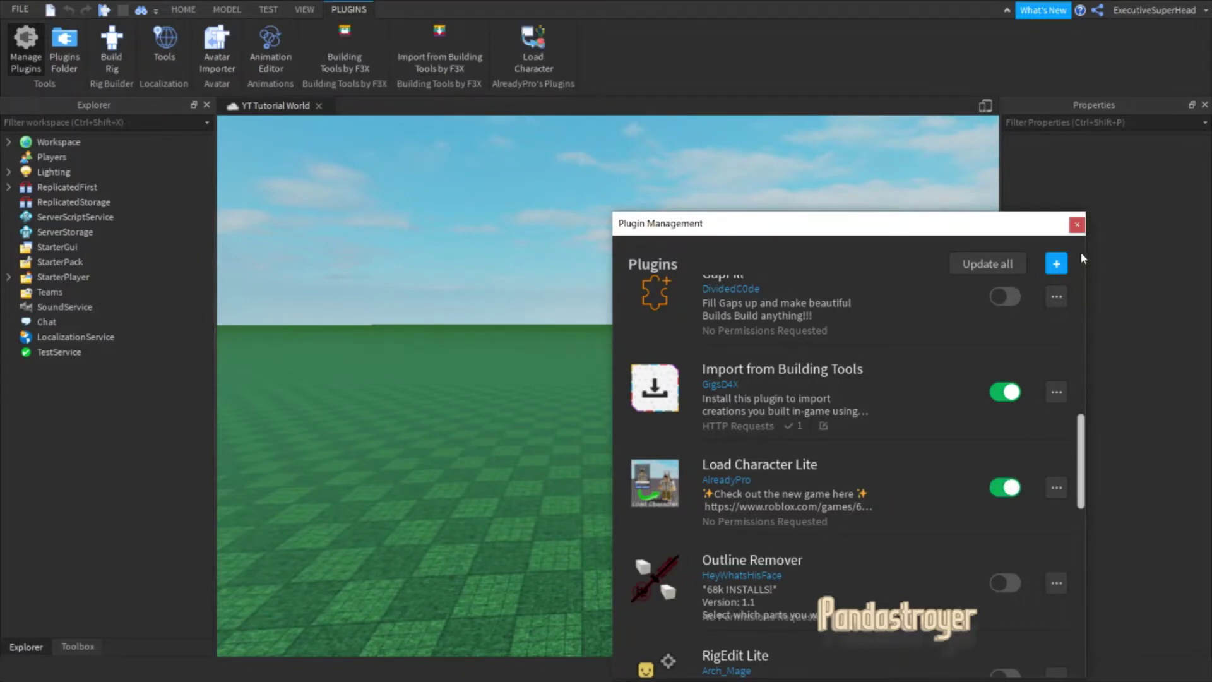
{"action": "left_click", "coordinate": [1078, 226]}
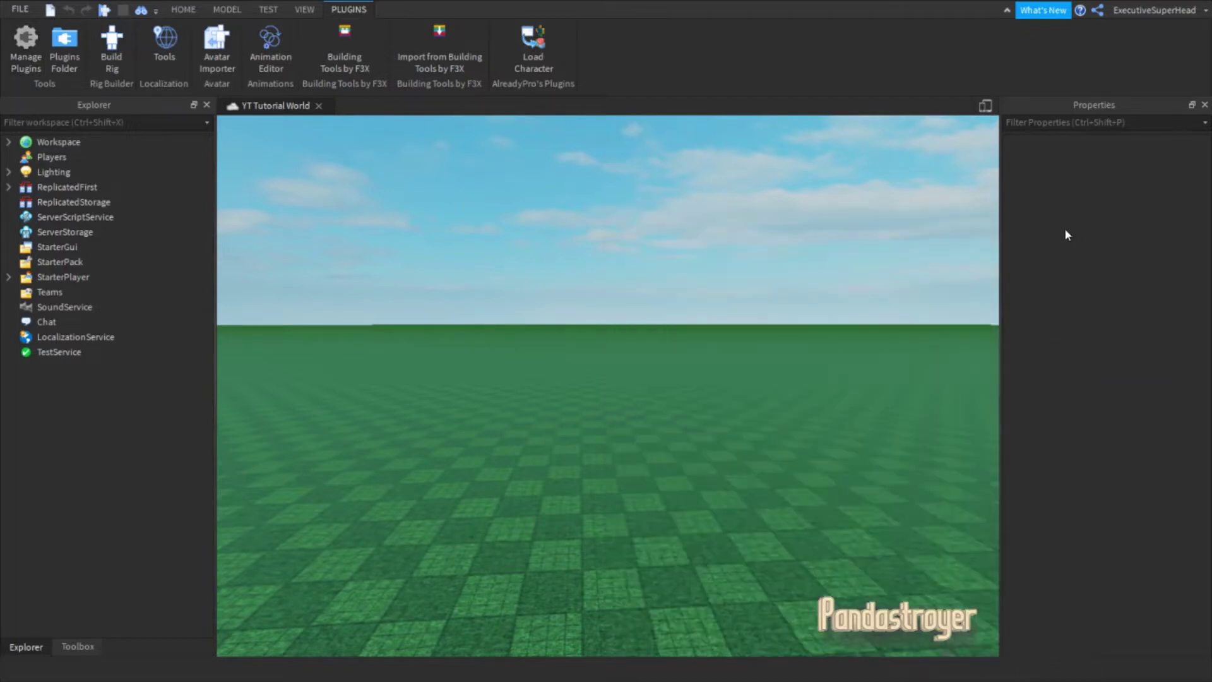
Open the Load Character window, move it lower, and select the old username to replace it
{"action": "left_click", "coordinate": [534, 54]}
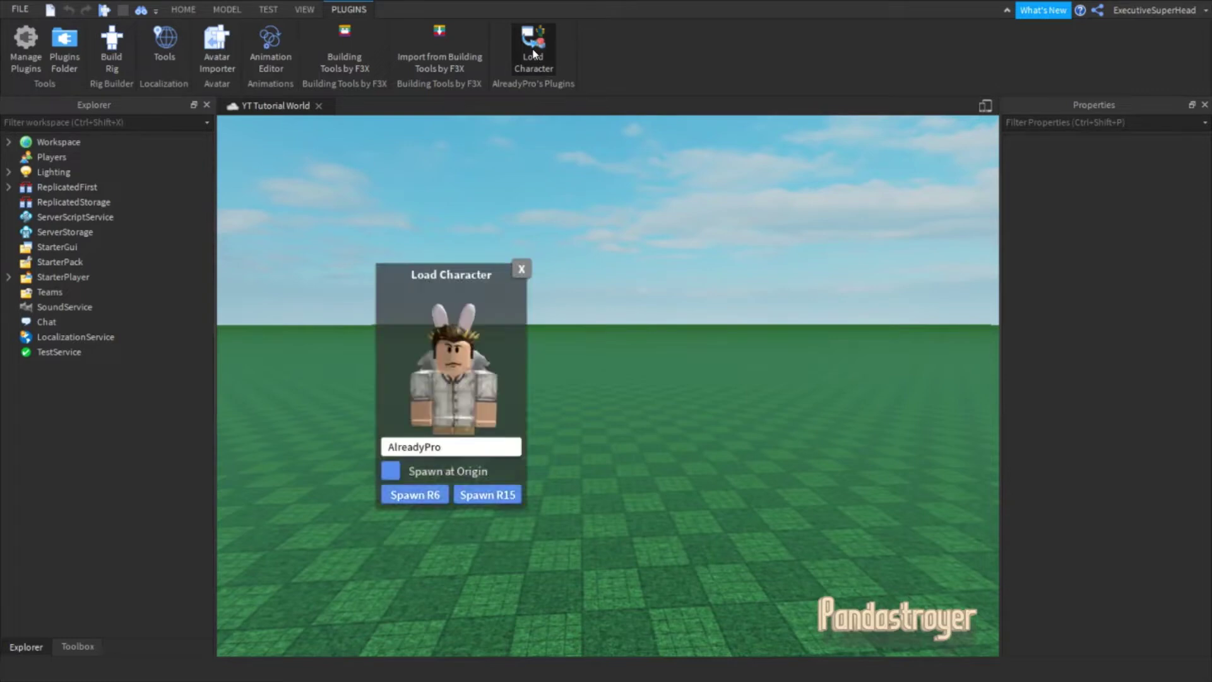
{"action": "mouse_move", "coordinate": [463, 286]}
{"action": "left_mouse_down"}
{"action": "mouse_move", "coordinate": [465, 379]}
{"action": "mouse_move", "coordinate": [479, 349]}
{"action": "left_mouse_up"}
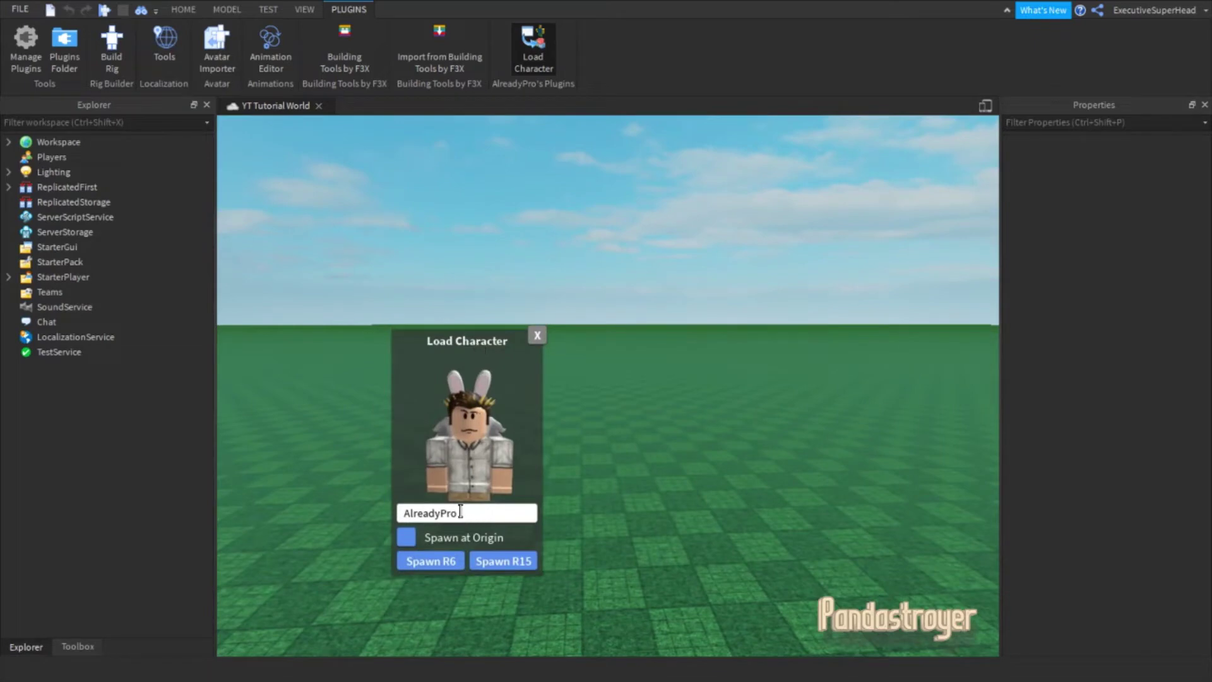
{"action": "left_click_drag", "start_coordinate": [461, 513], "coordinate": [402, 522]}
{"action": "type", "text": "build"}
{"action": "type", "text": "erman"}
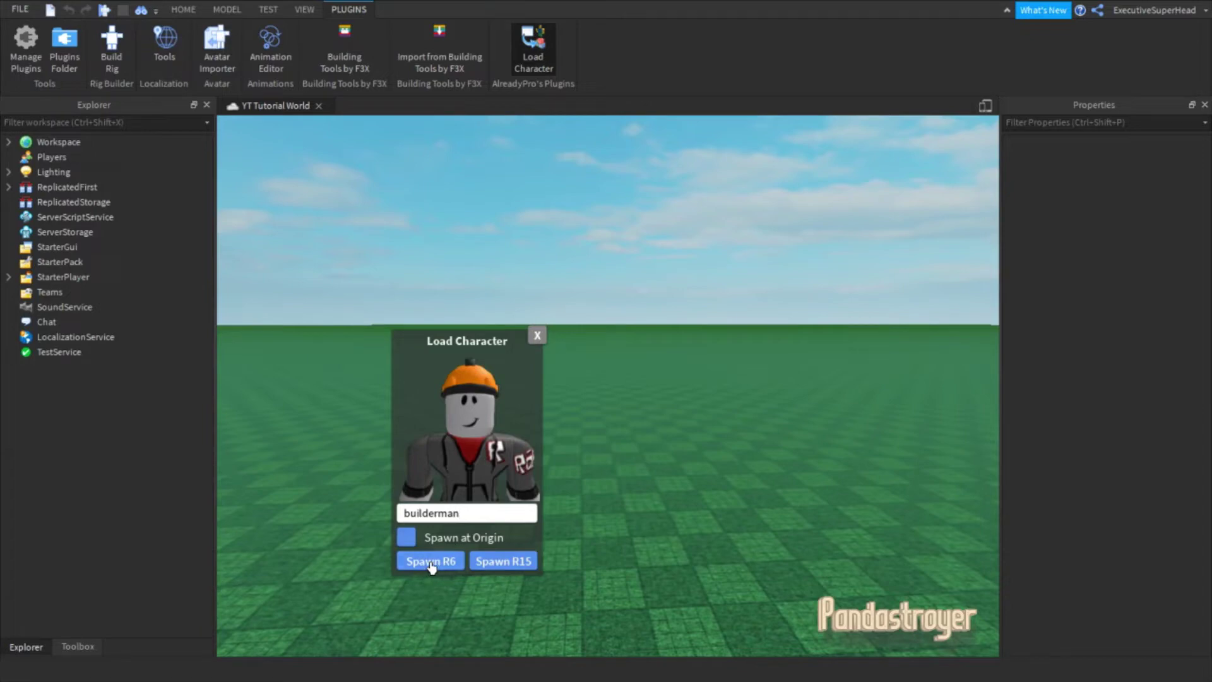
Move the loader aside, focus the view on builderman, then select and deselect the model
{"action": "left_click_drag", "start_coordinate": [525, 337], "coordinate": [369, 407]}
{"action": "key", "text": "f"}
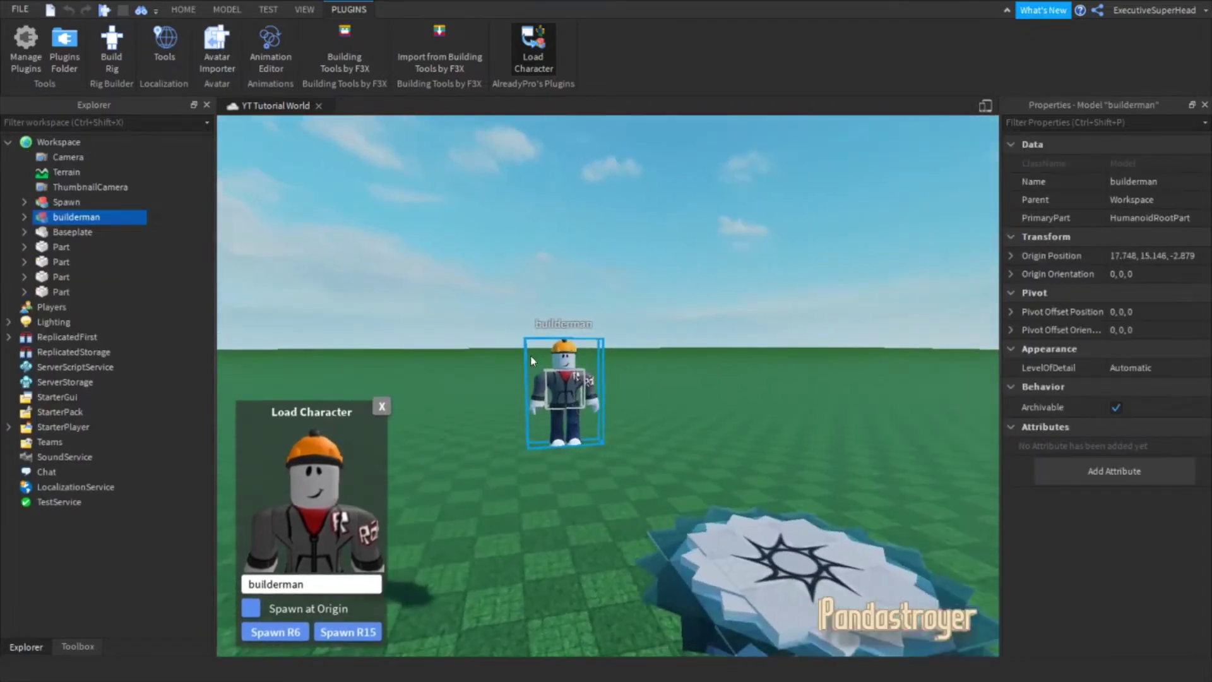
{"action": "left_click", "coordinate": [527, 357]}
{"action": "left_click", "coordinate": [624, 414]}
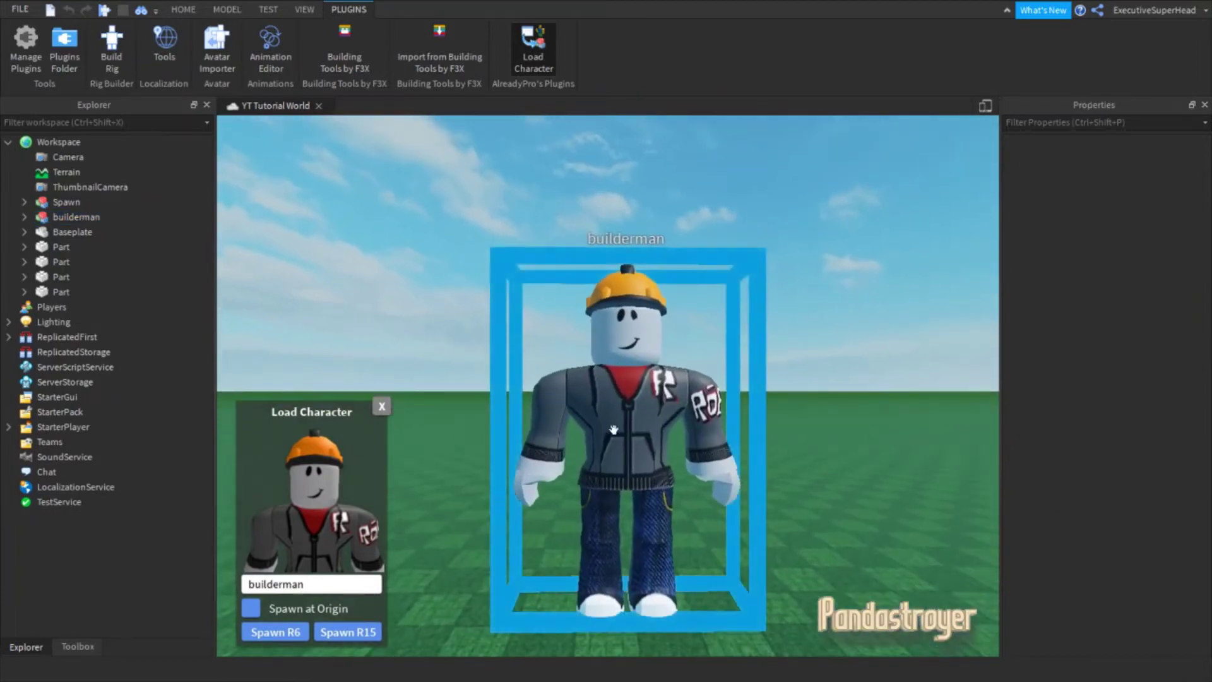
{"action": "scroll", "coordinate": [624, 414], "scroll_direction": "down", "scroll_amount": 10}
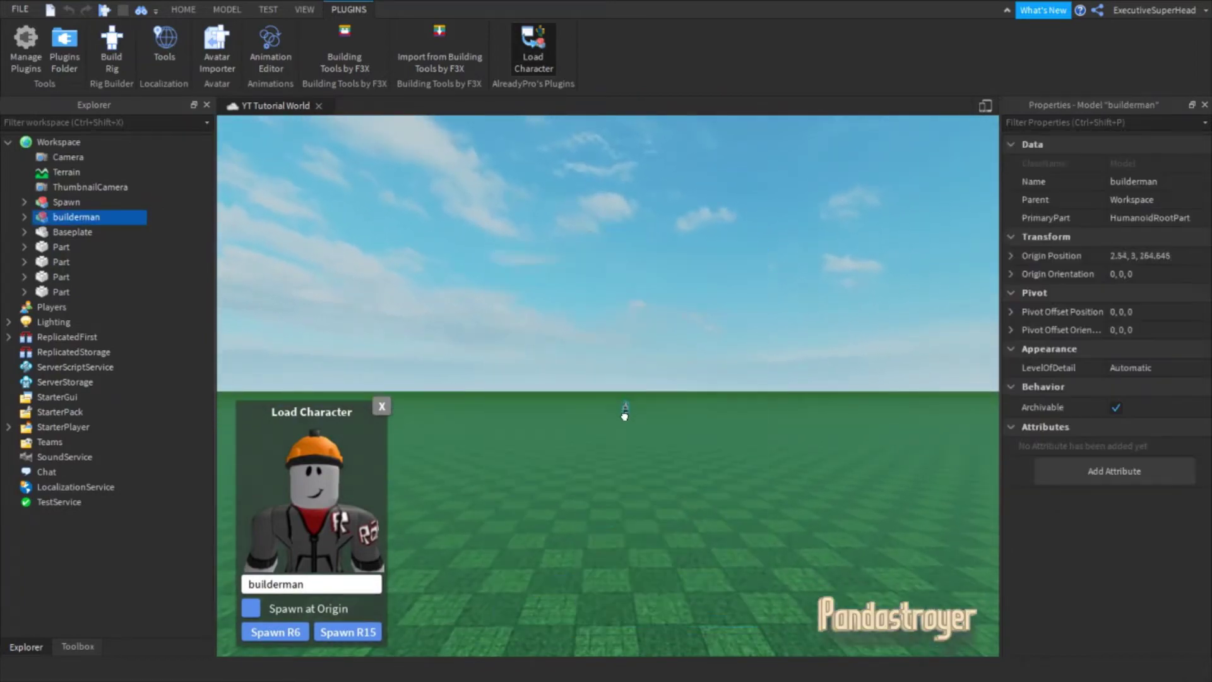
{"action": "scroll", "coordinate": [624, 413], "scroll_direction": "up", "scroll_amount": 8}
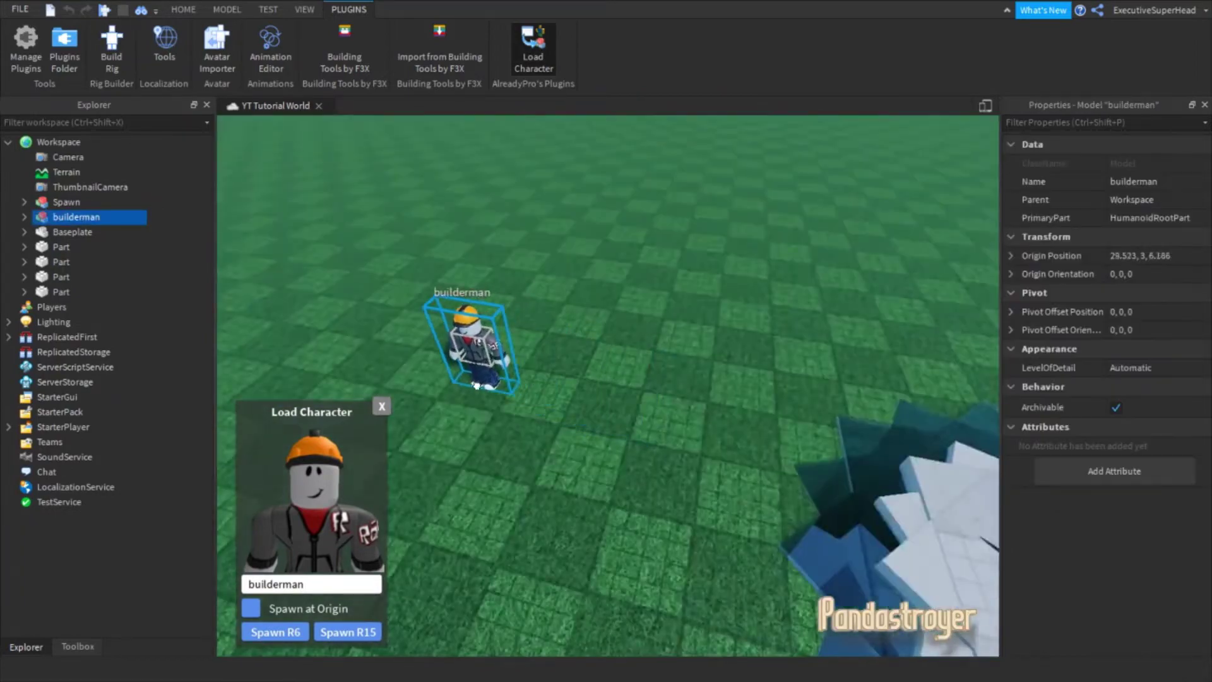
{"action": "left_click", "coordinate": [498, 417]}
{"action": "scroll", "coordinate": [504, 419], "scroll_direction": "up", "scroll_amount": 5}
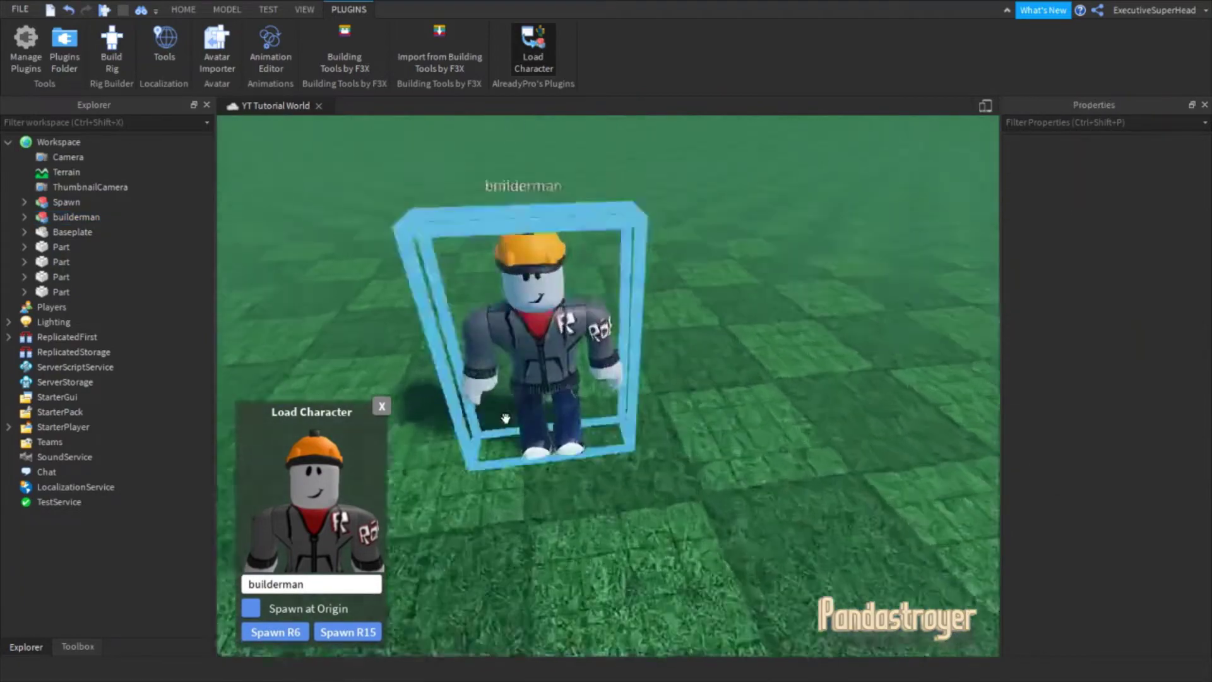
{"action": "scroll", "coordinate": [502, 420], "scroll_direction": "up", "scroll_amount": 3}
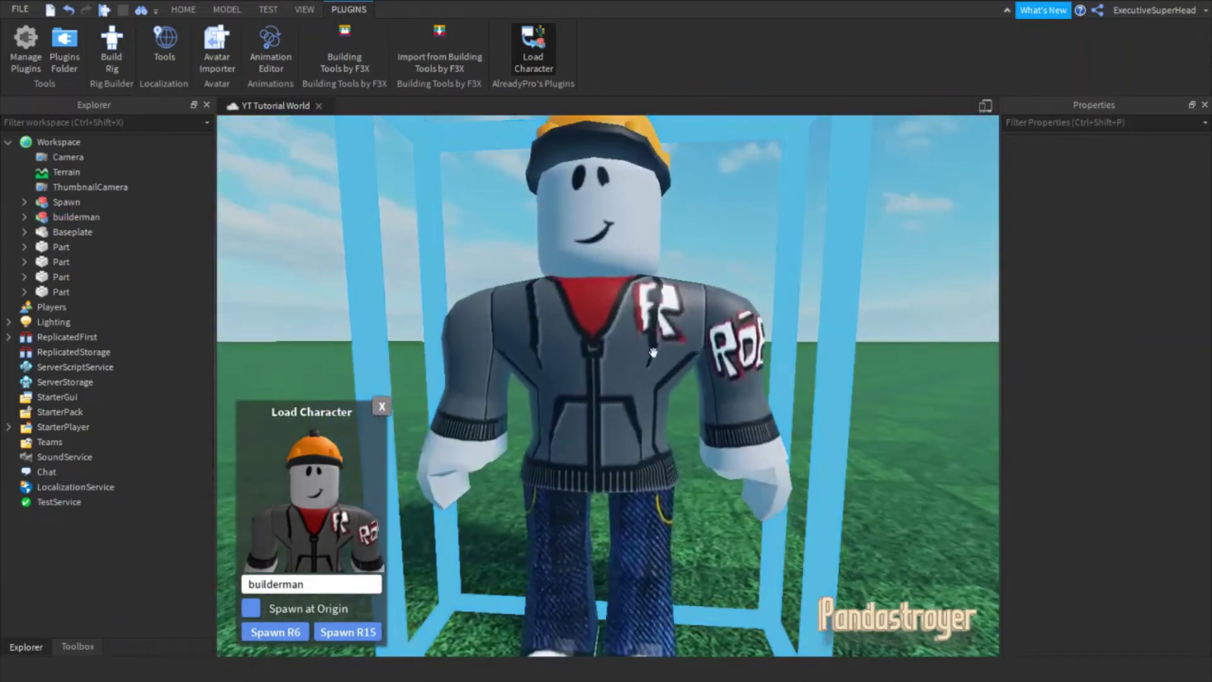
{"action": "scroll", "coordinate": [533, 411], "scroll_direction": "down", "scroll_amount": 5}
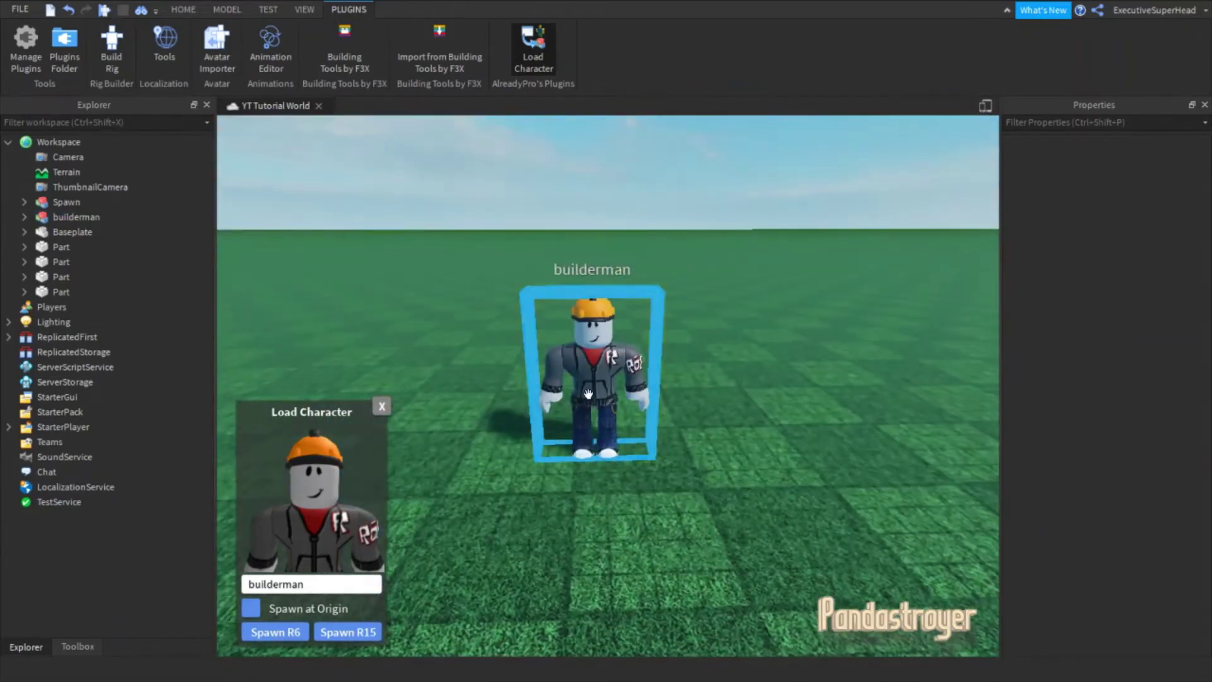
Spawn a second builderman as R15 and place it right of the first
{"action": "left_click", "coordinate": [349, 631]}
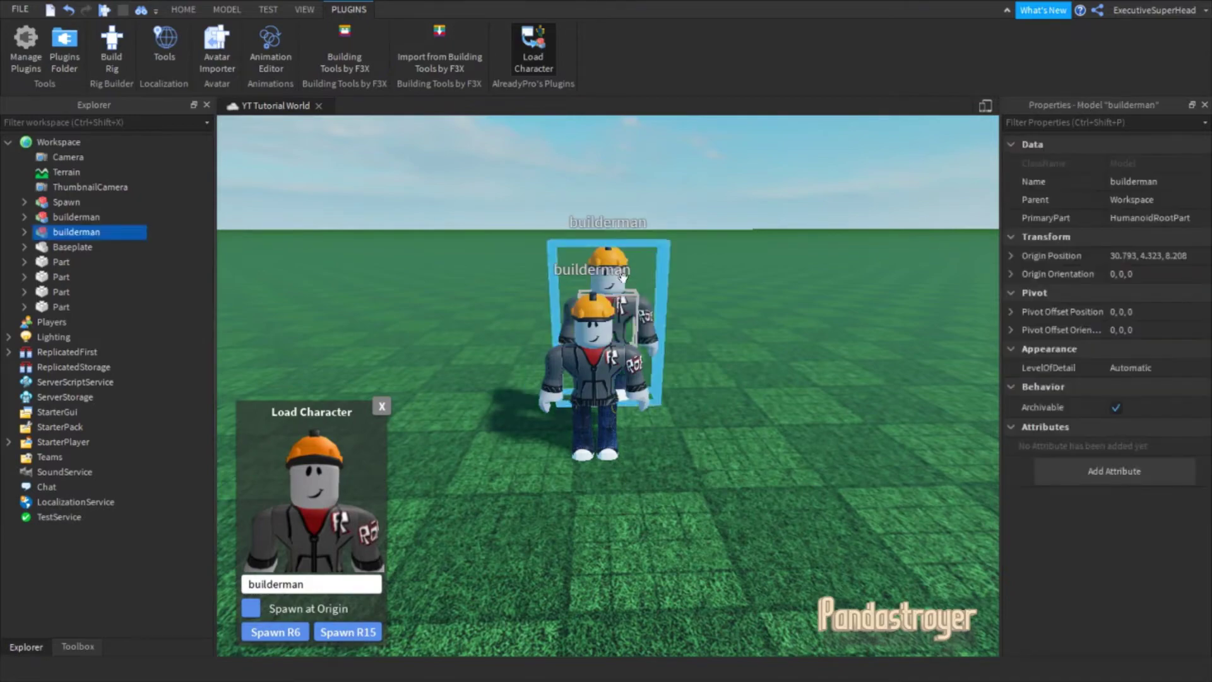
{"action": "left_click_drag", "start_coordinate": [568, 393], "coordinate": [744, 417]}
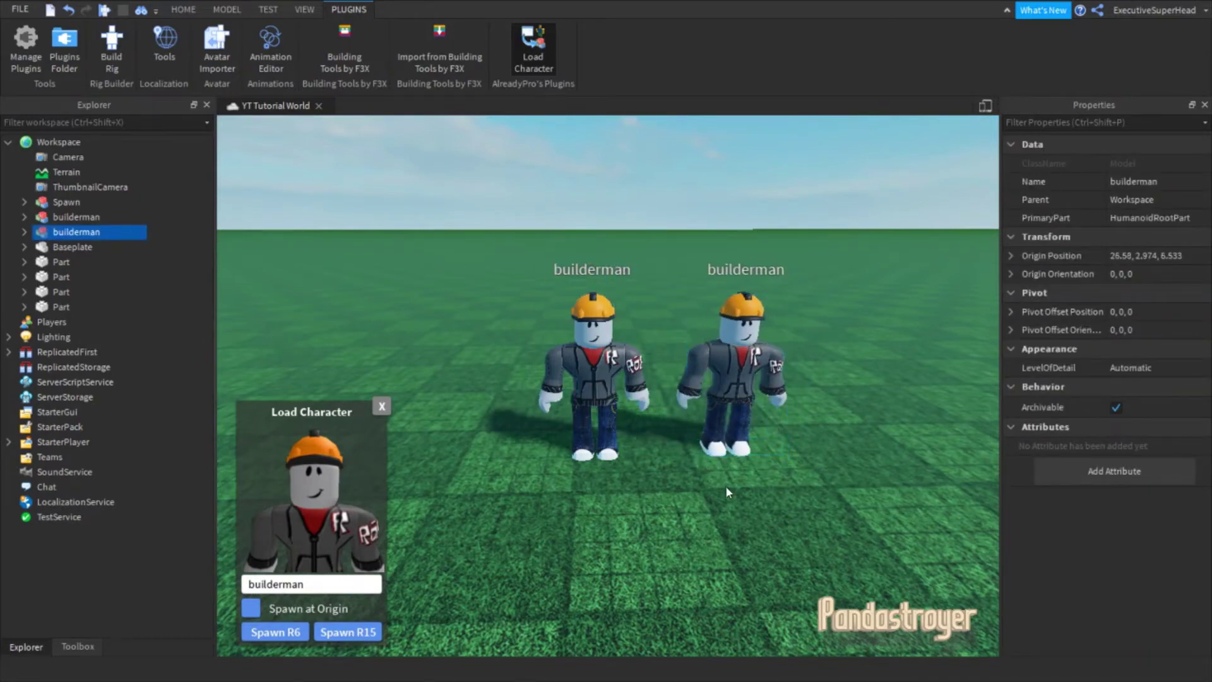
{"action": "left_click", "coordinate": [726, 486]}
{"action": "scroll", "coordinate": [708, 497], "scroll_direction": "up", "scroll_amount": 4}
{"action": "scroll", "coordinate": [708, 498], "scroll_direction": "down", "scroll_amount": 3}
{"action": "scroll", "coordinate": [676, 510], "scroll_direction": "down", "scroll_amount": 2}
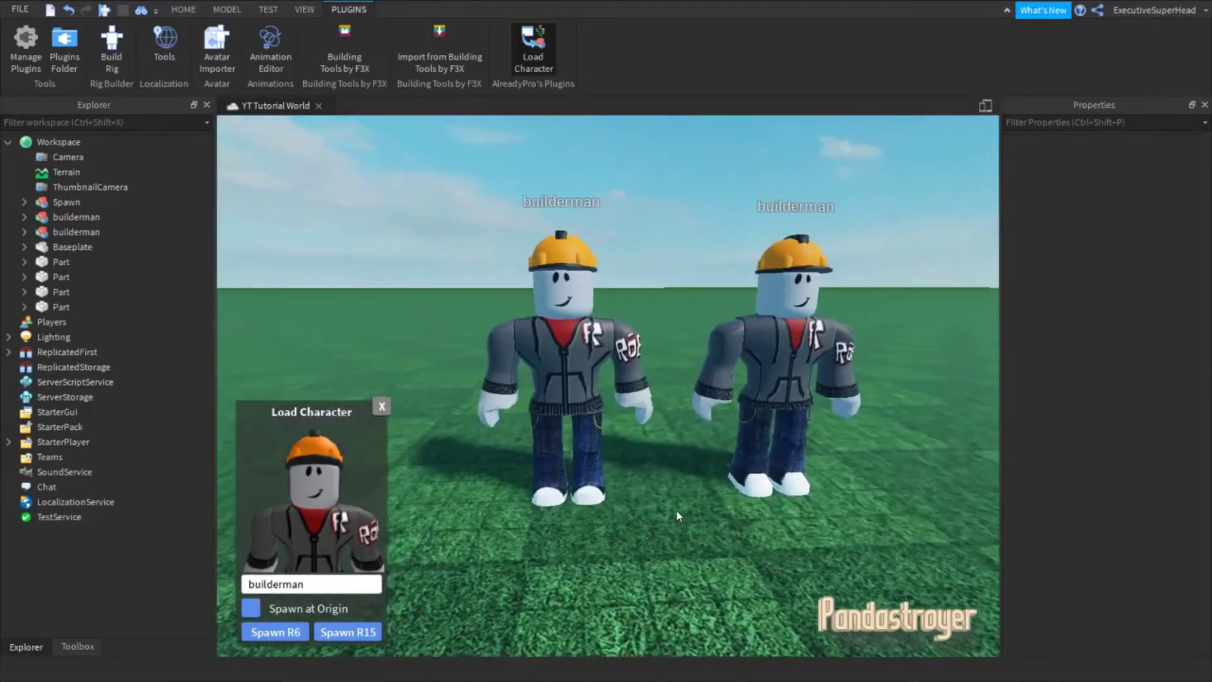
{"action": "scroll", "coordinate": [677, 509], "scroll_direction": "down", "scroll_amount": 2}
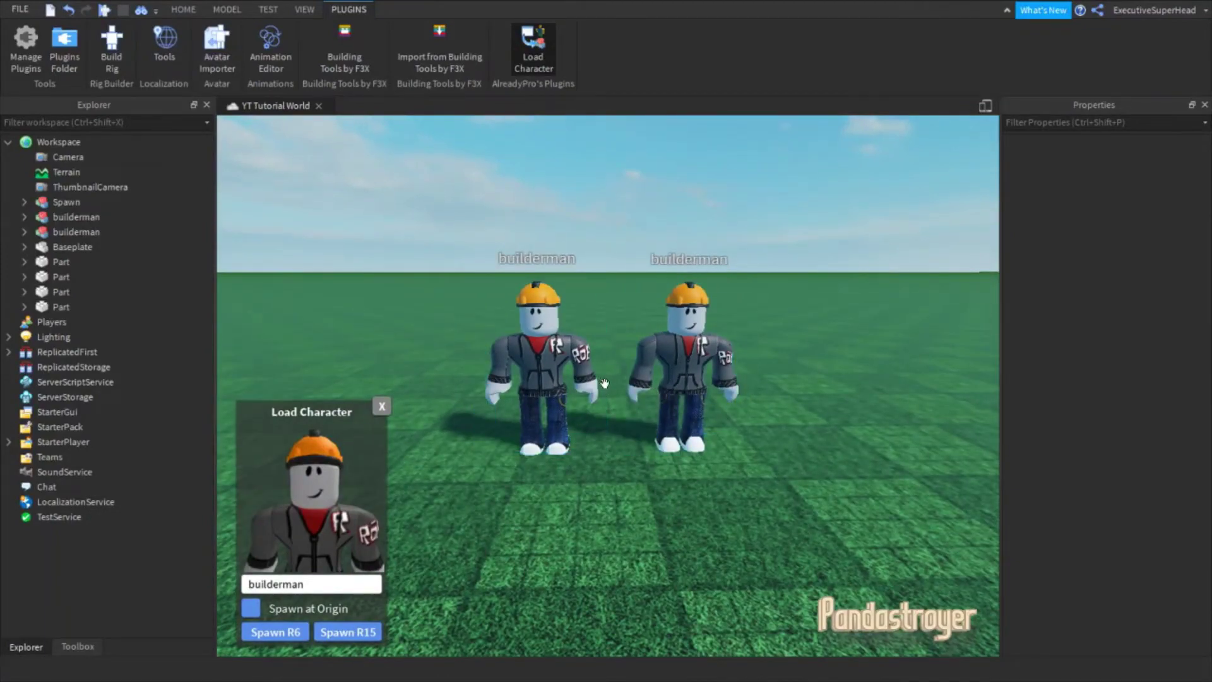
Recenter the view on both characters and select the 'builderman' name in the loader
{"action": "right_click_drag", "start_coordinate": [606, 380], "coordinate": [629, 494]}
{"action": "scroll", "coordinate": [630, 494], "scroll_direction": "down", "scroll_amount": 3}
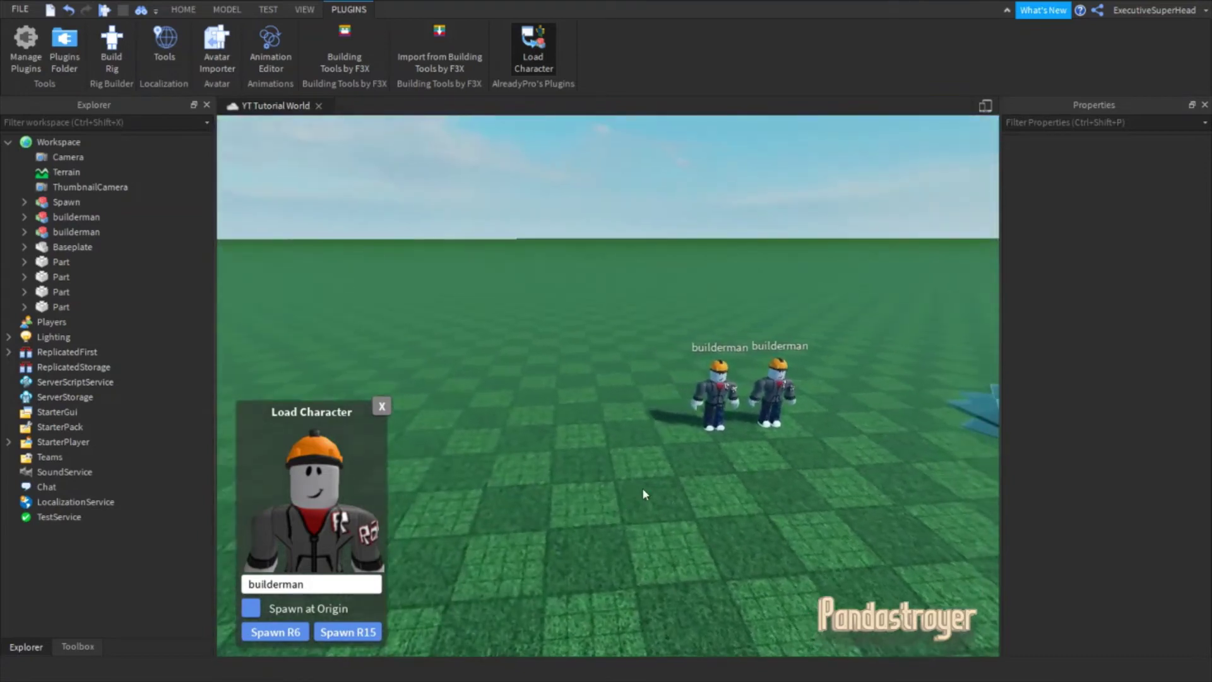
{"action": "scroll", "coordinate": [642, 488], "scroll_direction": "up", "scroll_amount": 2}
{"action": "scroll", "coordinate": [642, 494], "scroll_direction": "up", "scroll_amount": 1}
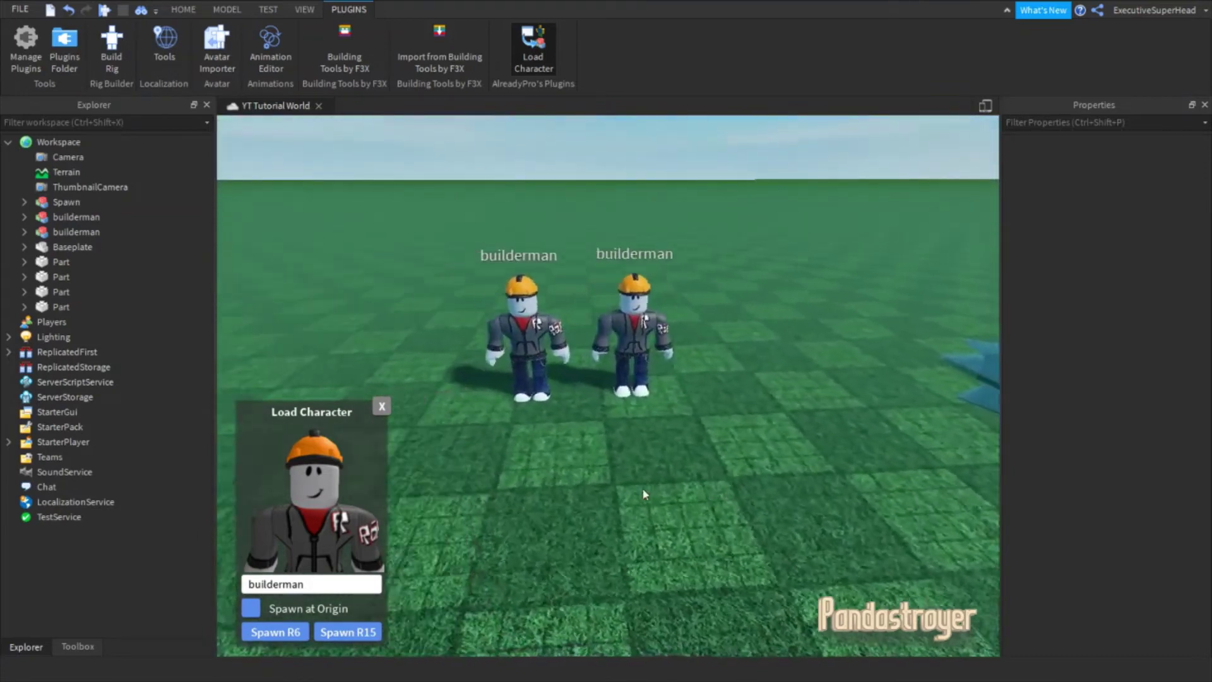
{"action": "key", "text": "a"}
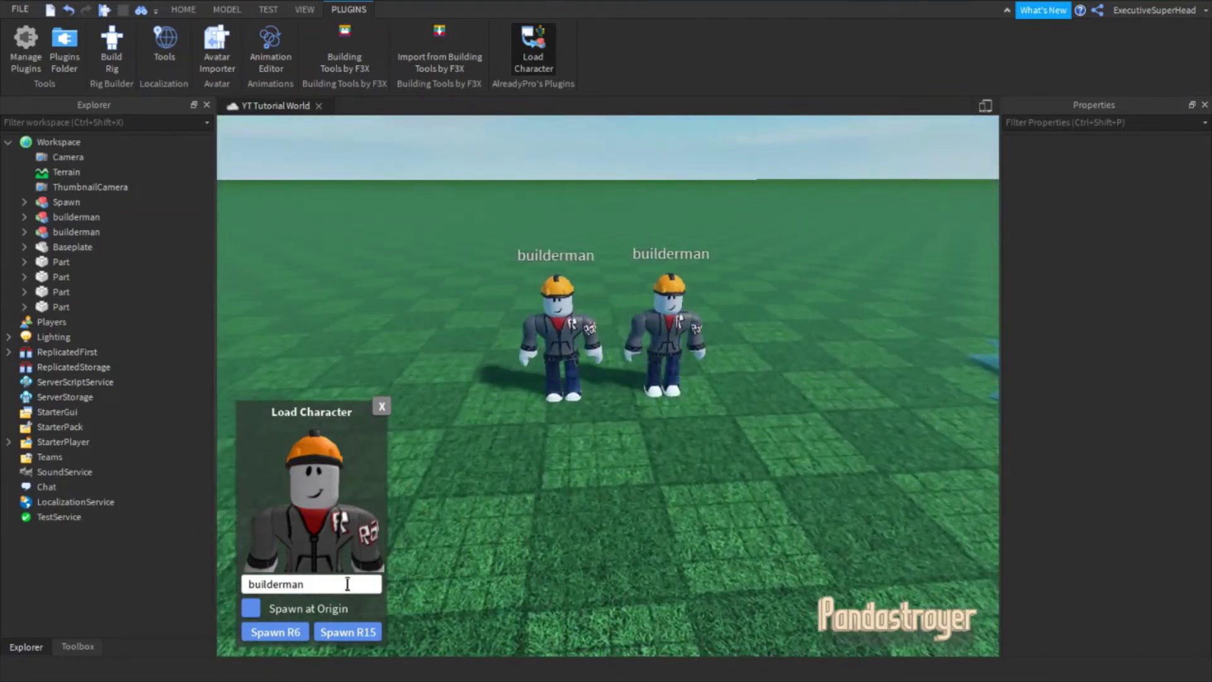
{"action": "left_click_drag", "start_coordinate": [347, 585], "coordinate": [235, 584]}
{"action": "type", "text": "roblox"}
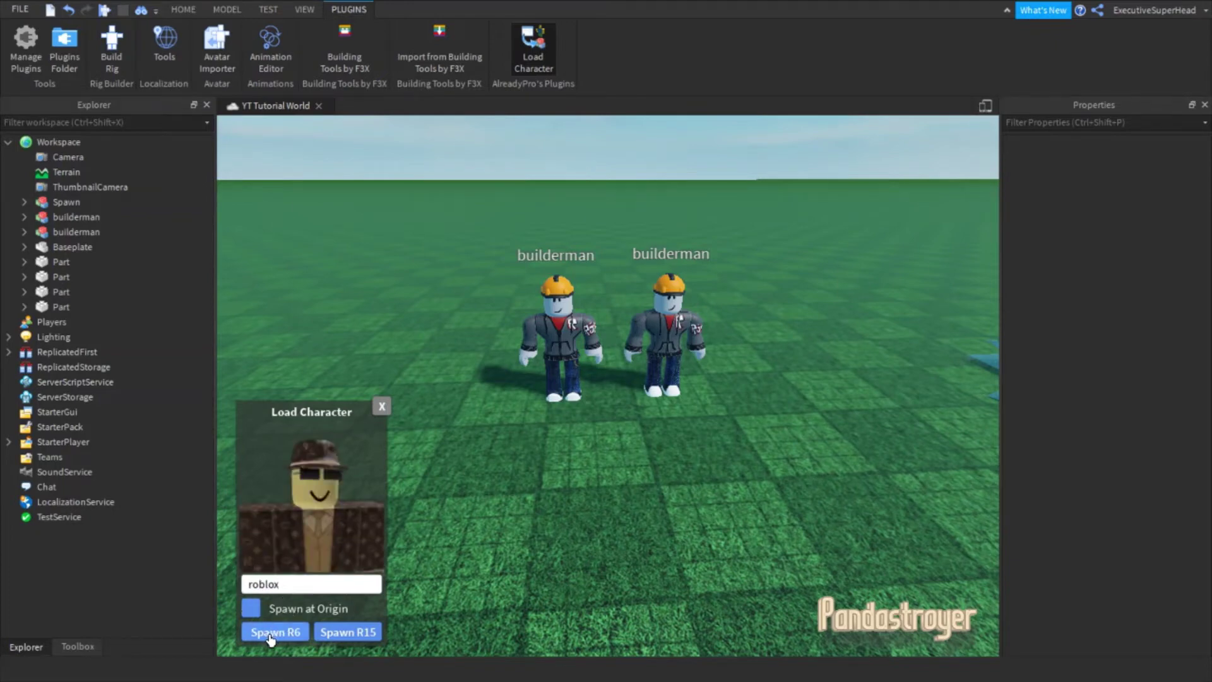
Spawn the 'roblox' avatar as R6 and R15 rigs and separate the two models
{"action": "left_click", "coordinate": [272, 633]}
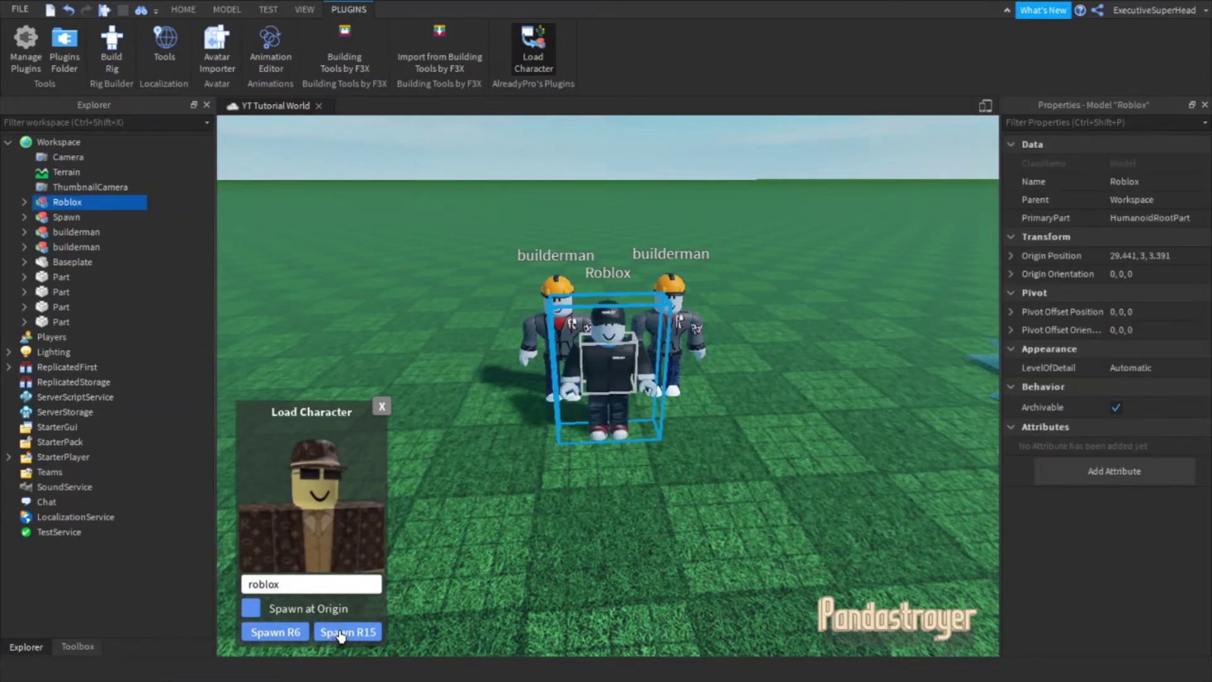
{"action": "left_click", "coordinate": [347, 633]}
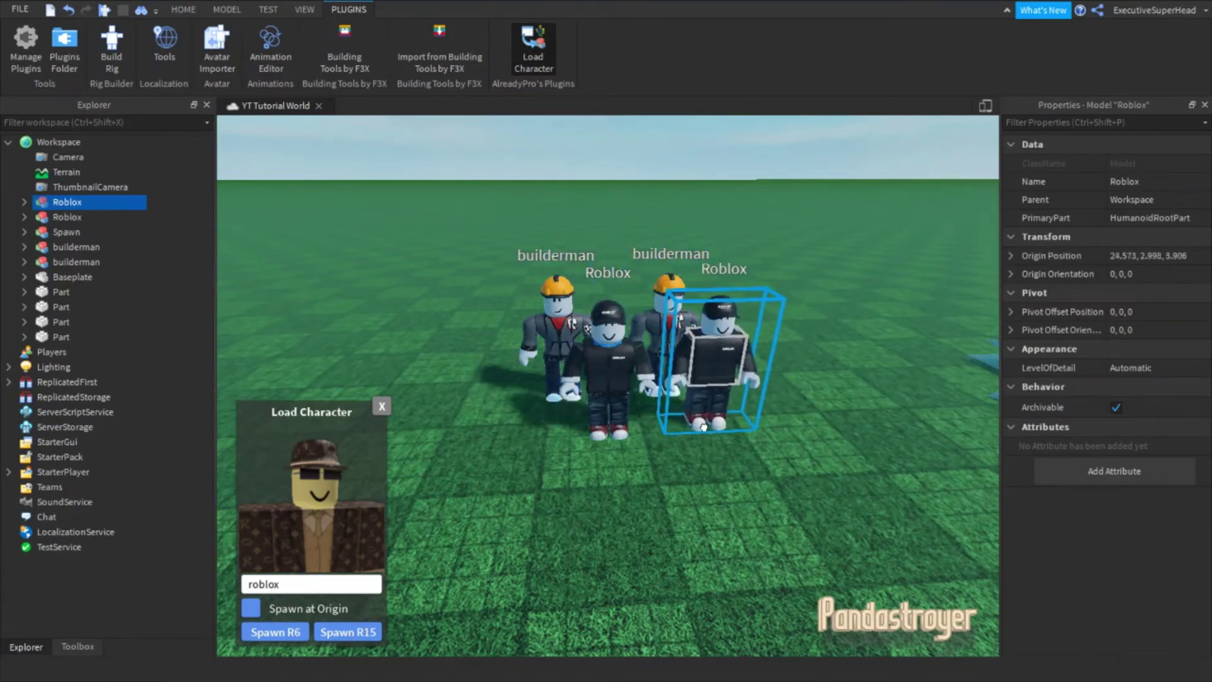
{"action": "left_click_drag", "start_coordinate": [601, 314], "coordinate": [682, 388]}
{"action": "left_click_drag", "start_coordinate": [606, 398], "coordinate": [554, 399]}
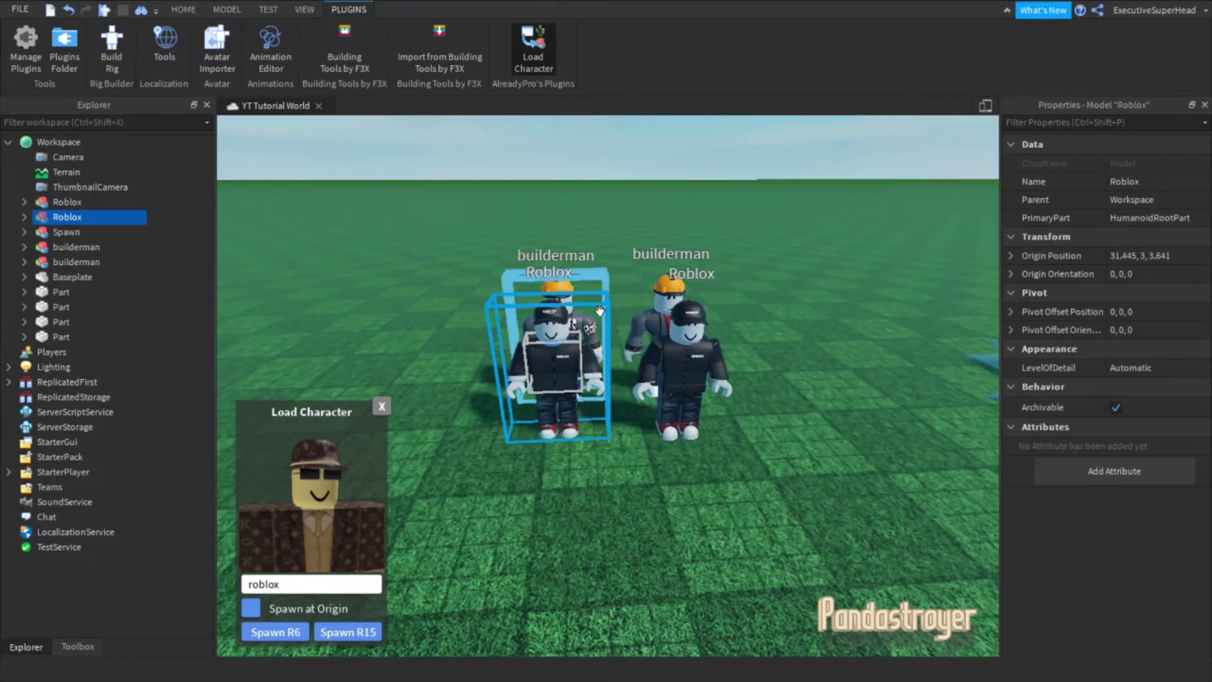
Delete both Roblox avatars and close the Load Character panel
{"action": "key", "text": "Delete"}
{"action": "left_click", "coordinate": [677, 351]}
{"action": "key", "text": "Delete"}
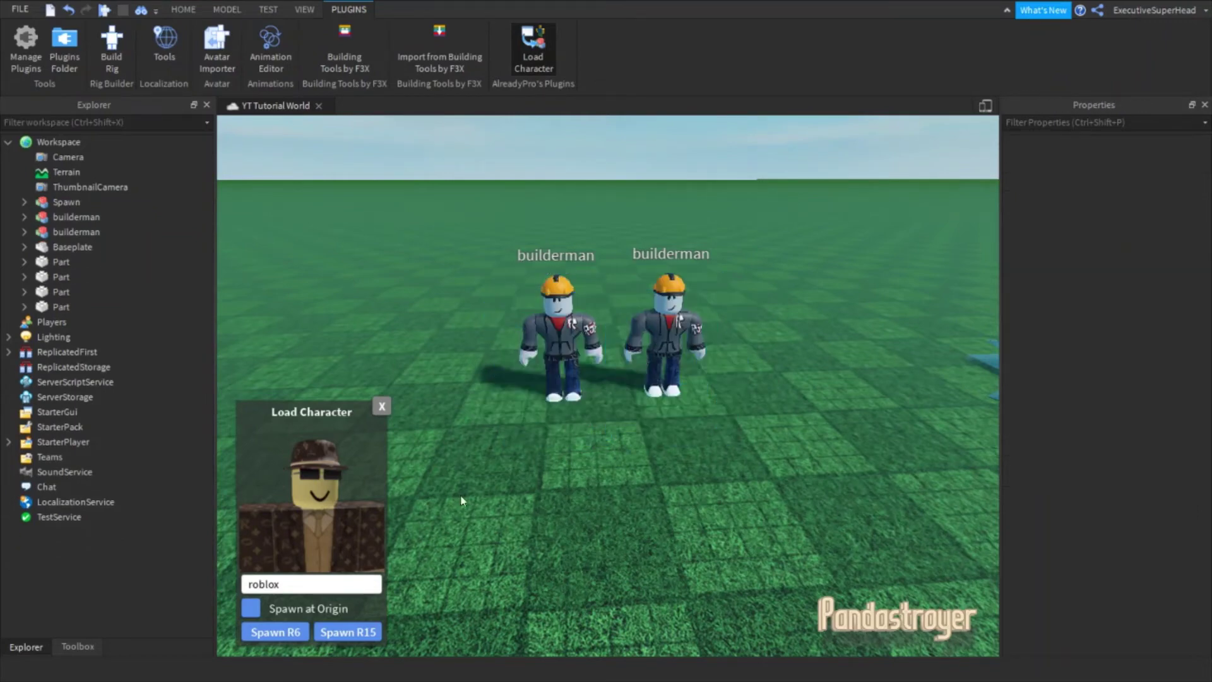
{"action": "left_click", "coordinate": [381, 405]}
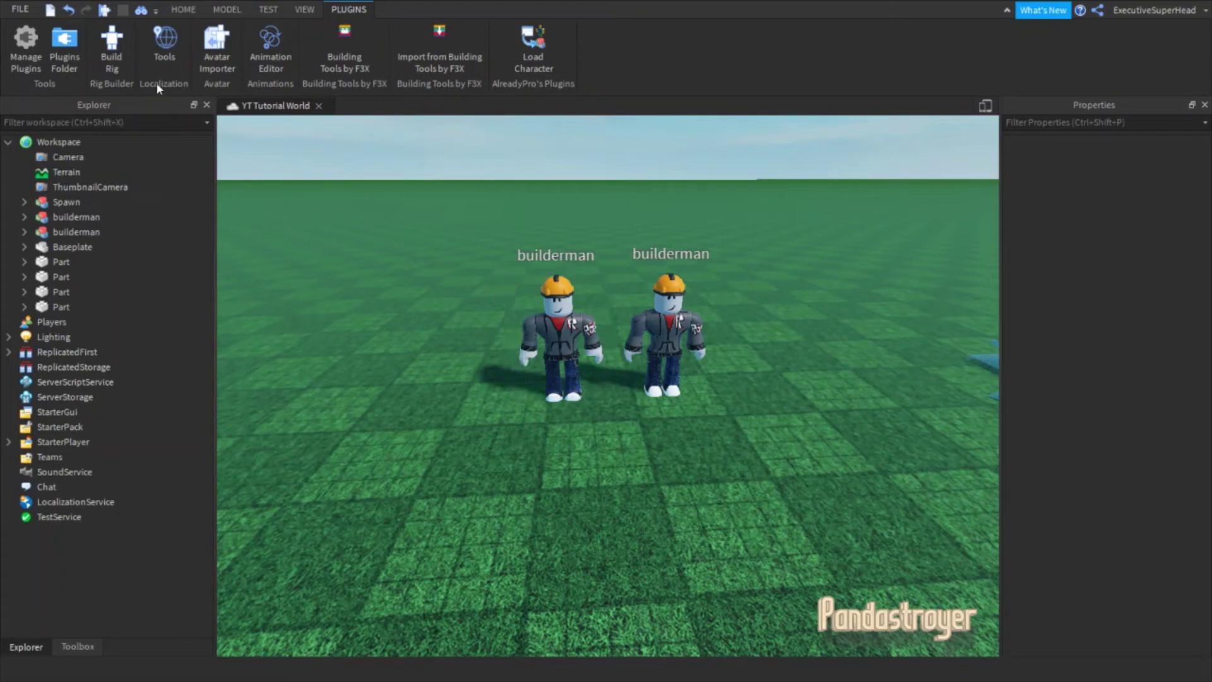
Start a play test and walk the avatar back and forth toward builderman
{"action": "left_click", "coordinate": [104, 11]}
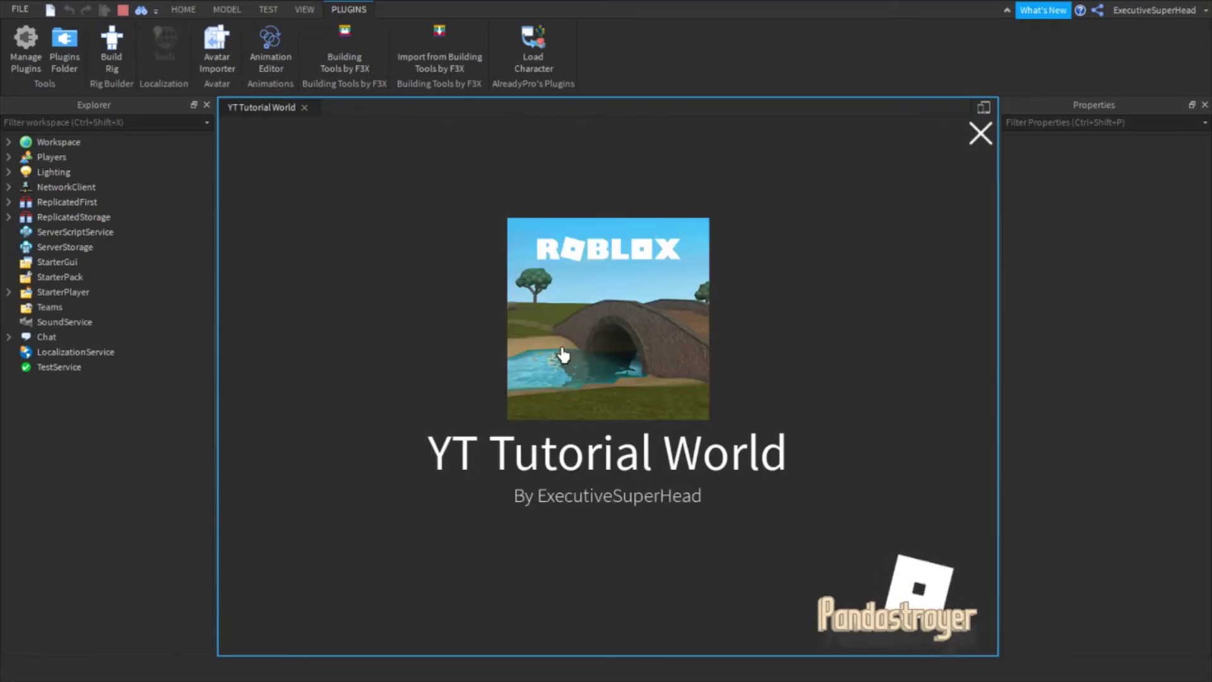
{"action": "key", "text": "w"}
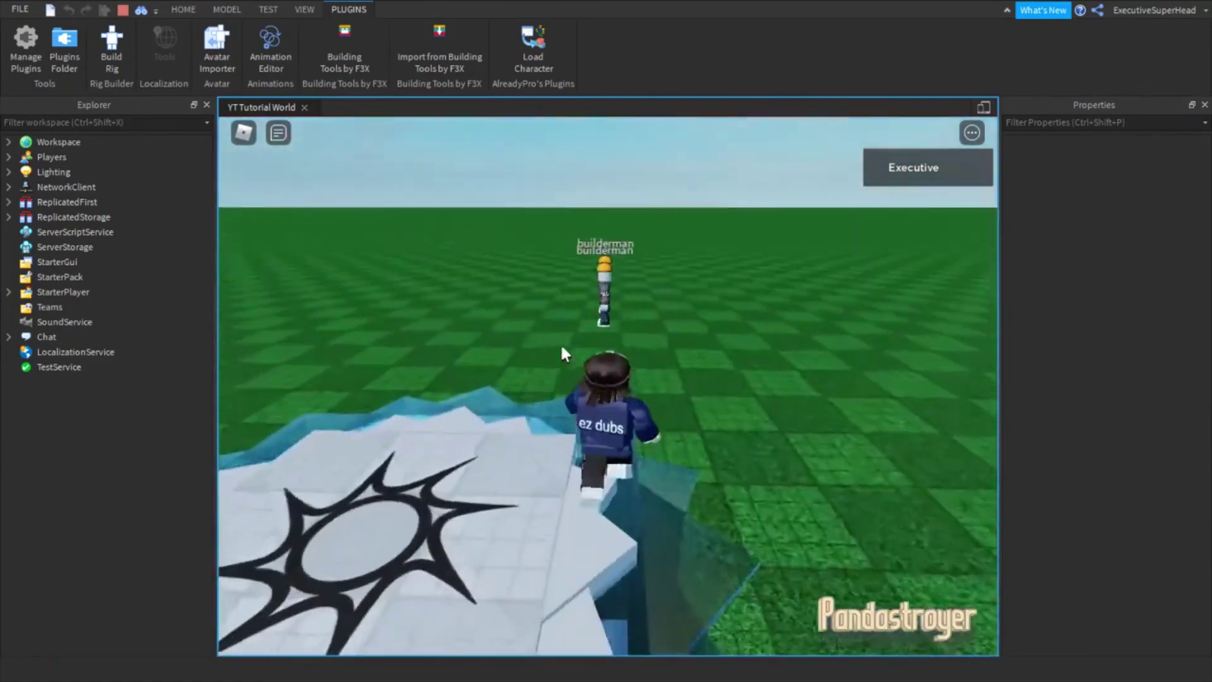
{"action": "scroll", "coordinate": [551, 323], "scroll_direction": "up", "scroll_amount": 5}
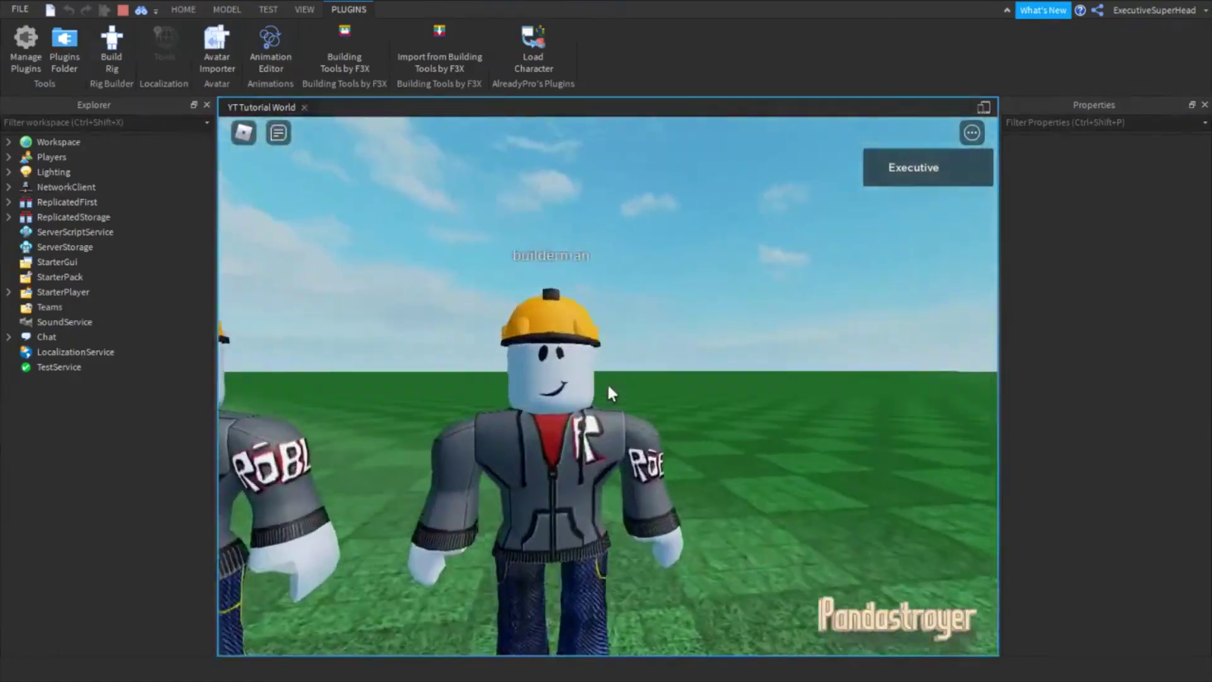
{"action": "key", "text": "s"}
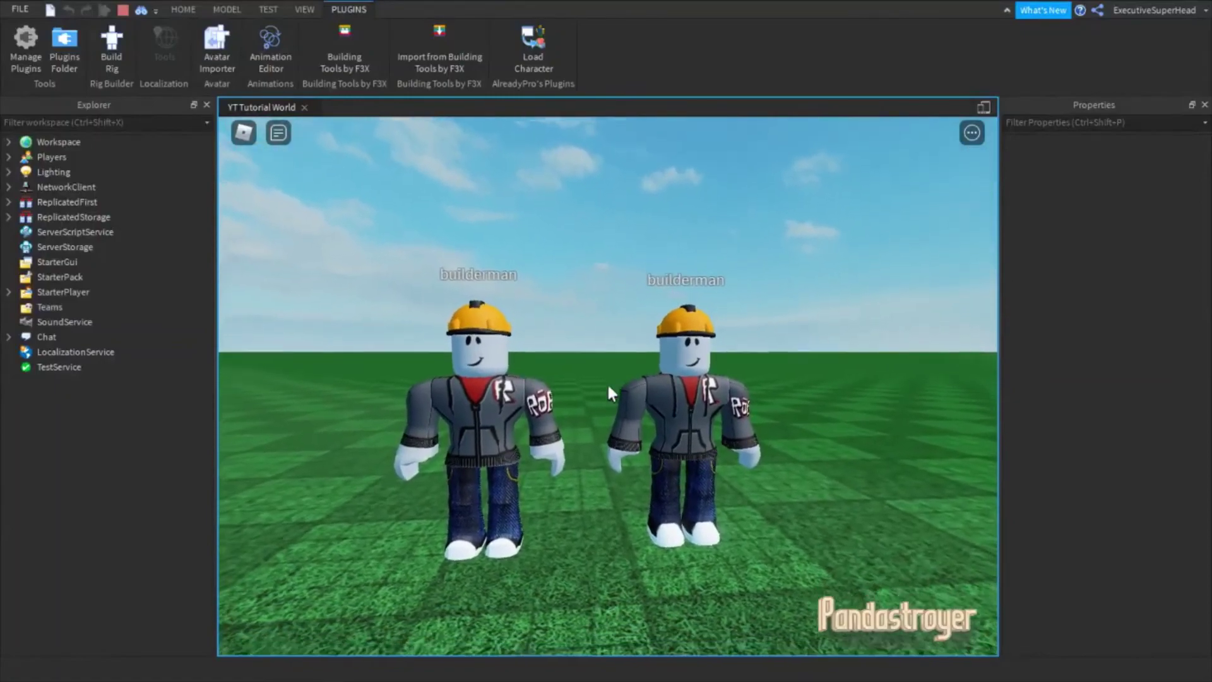
{"action": "key", "text": "w"}
{"action": "scroll", "coordinate": [607, 382], "scroll_direction": "down", "scroll_amount": 3}
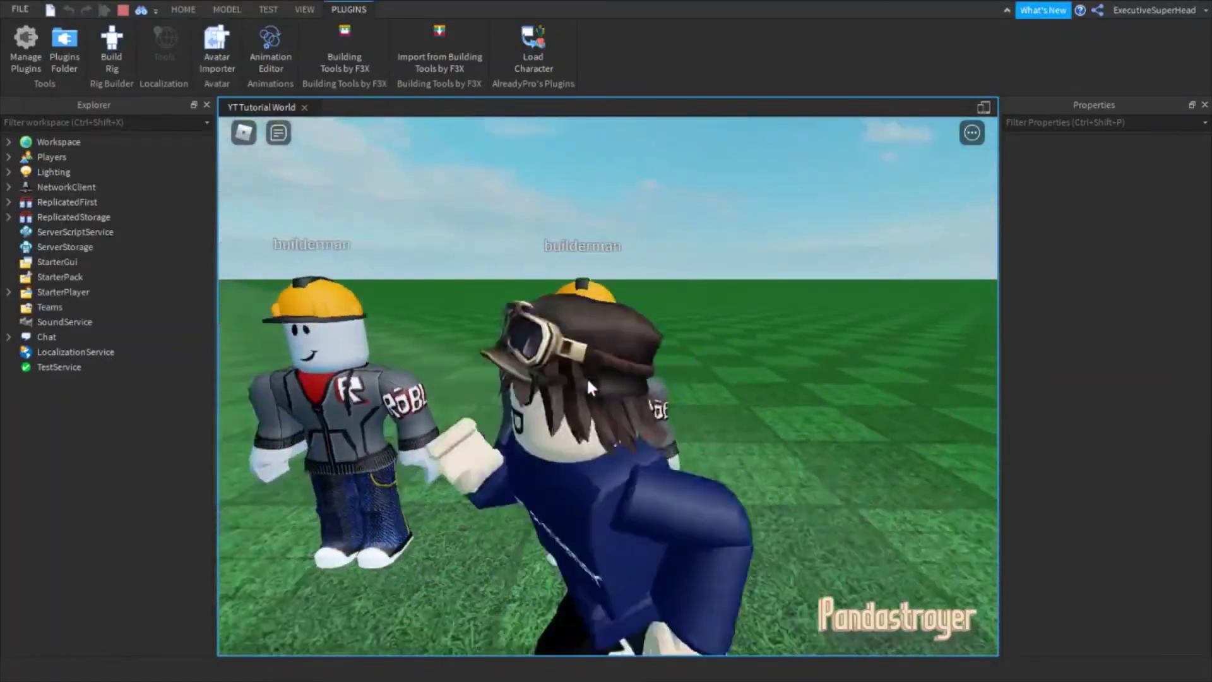
{"action": "key", "text": "w"}
{"action": "key", "text": "s"}
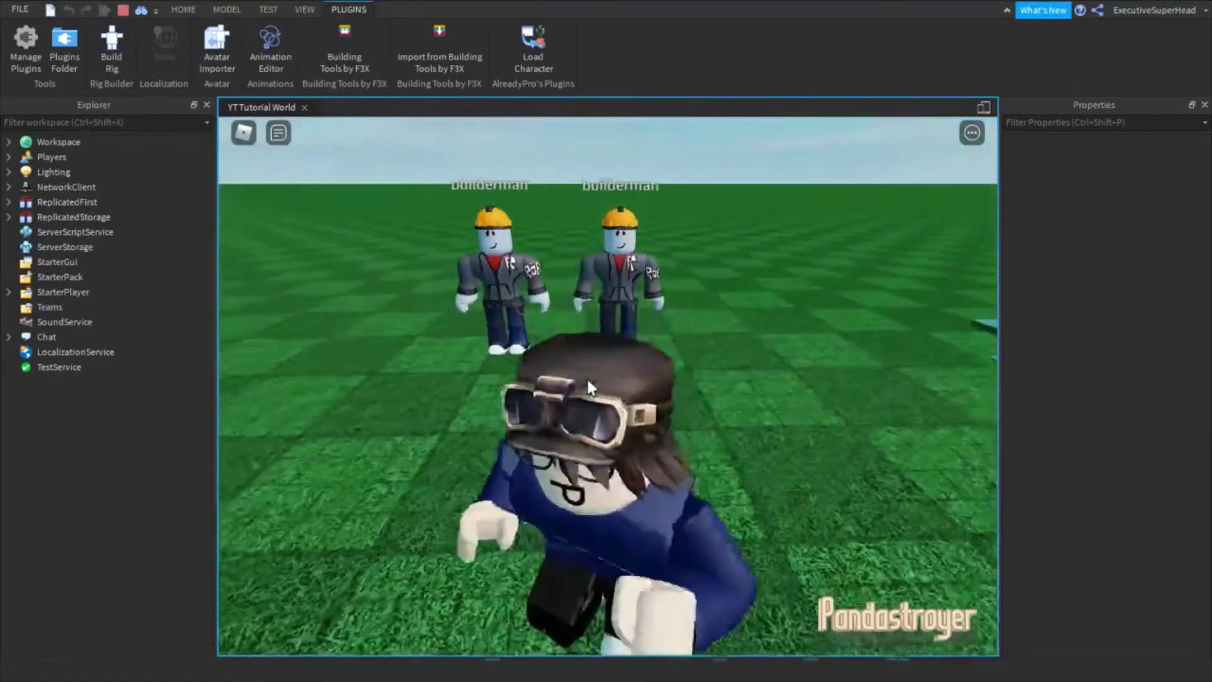
{"action": "key", "text": "w"}
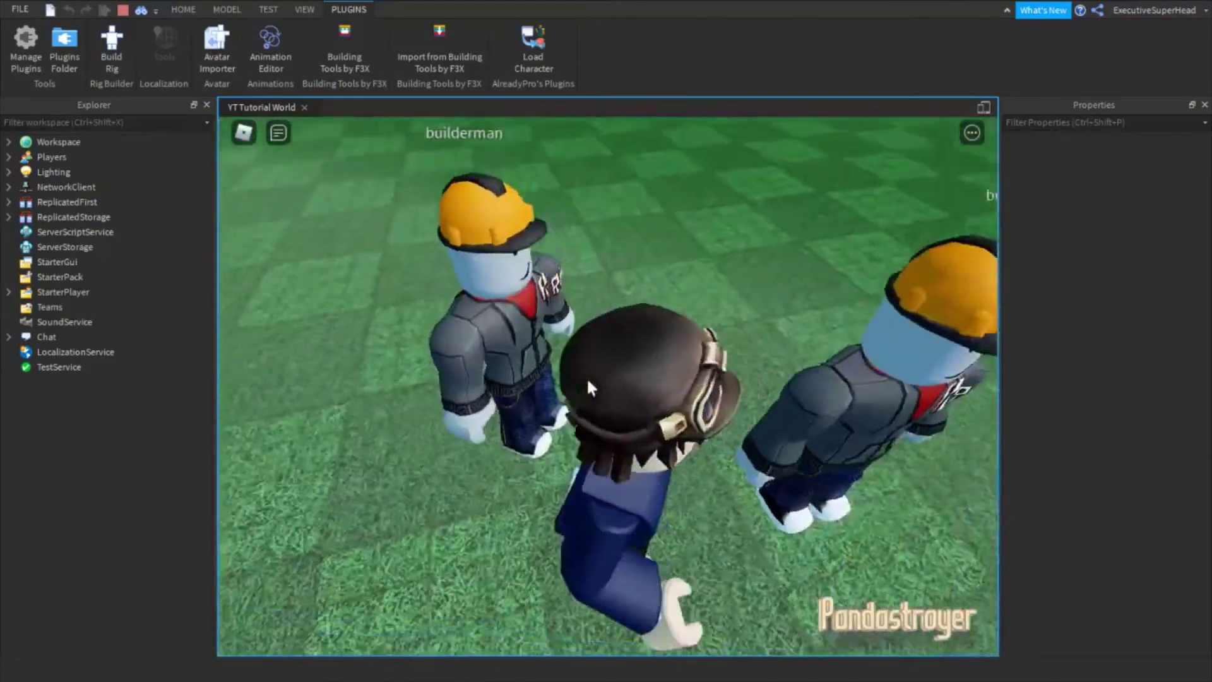
Walk the avatar around both builderman NPCs
{"action": "right_click_drag", "start_coordinate": [586, 376], "coordinate": [587, 377]}
{"action": "key", "text": "s"}
{"action": "key", "text": "w"}
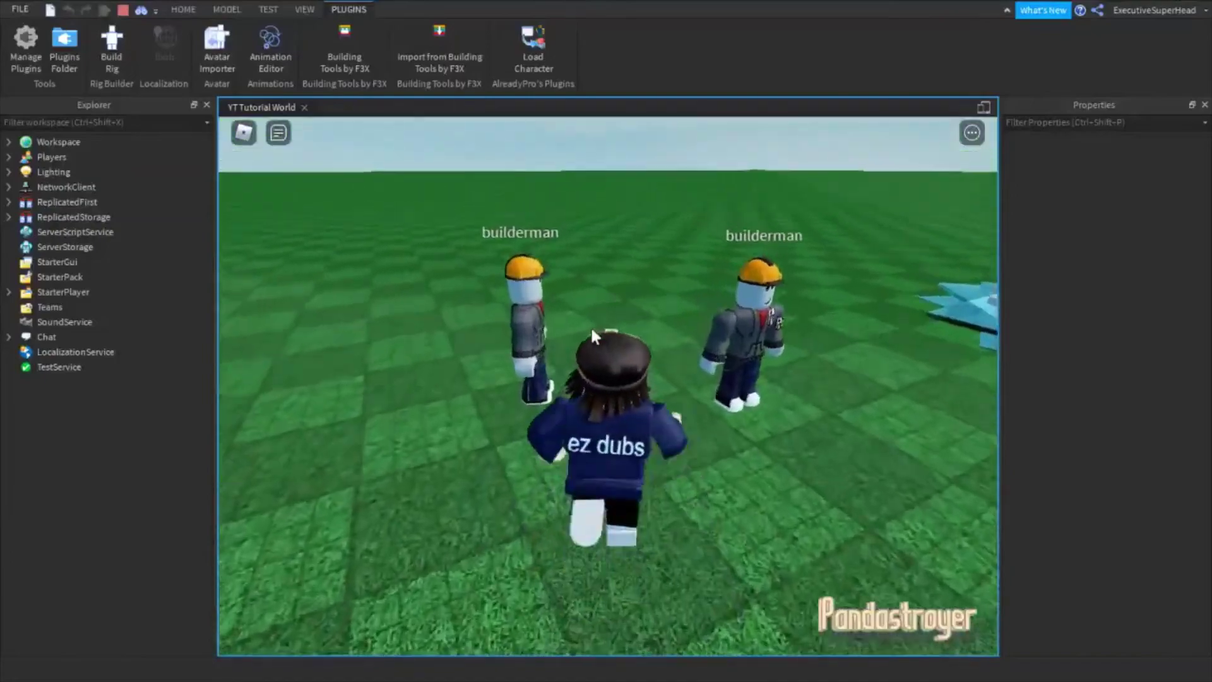
{"action": "key", "text": "s"}
{"action": "key", "text": "d"}
{"action": "key", "text": "w"}
{"action": "key", "text": "a"}
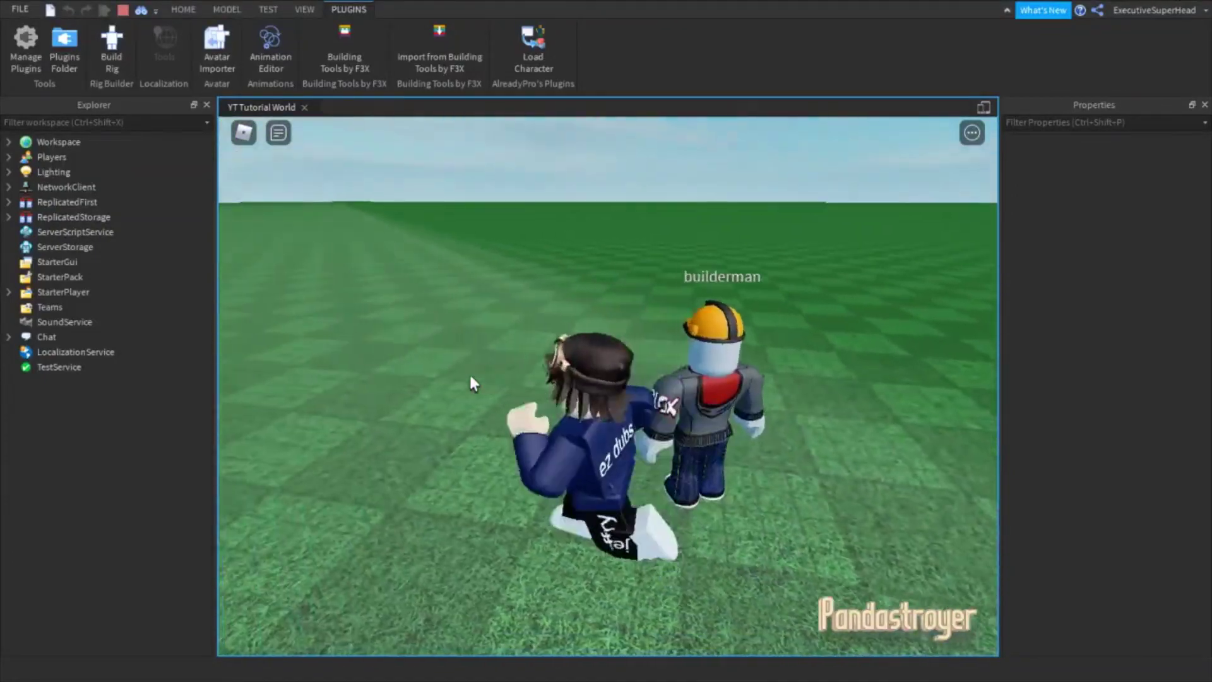
{"action": "key", "text": "d"}
{"action": "key", "text": "s"}
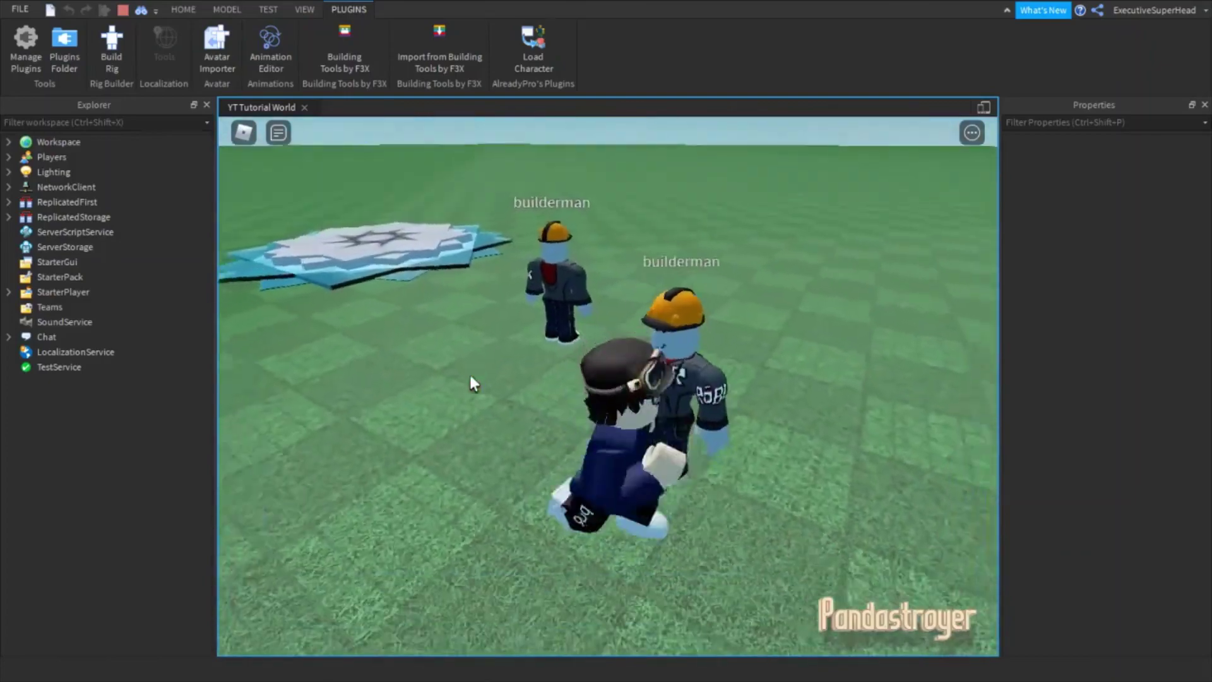
{"action": "key", "text": "w"}
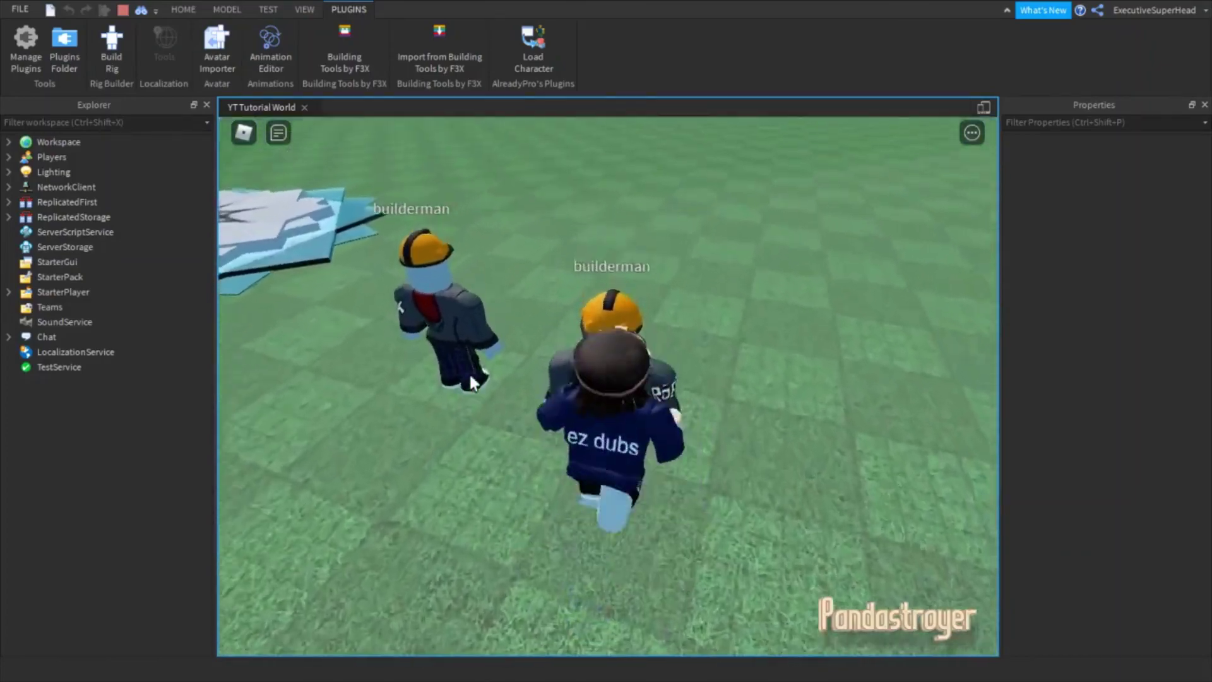
{"action": "key", "text": "s"}
Turn the camera toward the platform, open Building Tools by F3X, and select a builderman
{"action": "right_click_drag", "start_coordinate": [469, 372], "coordinate": [493, 284]}
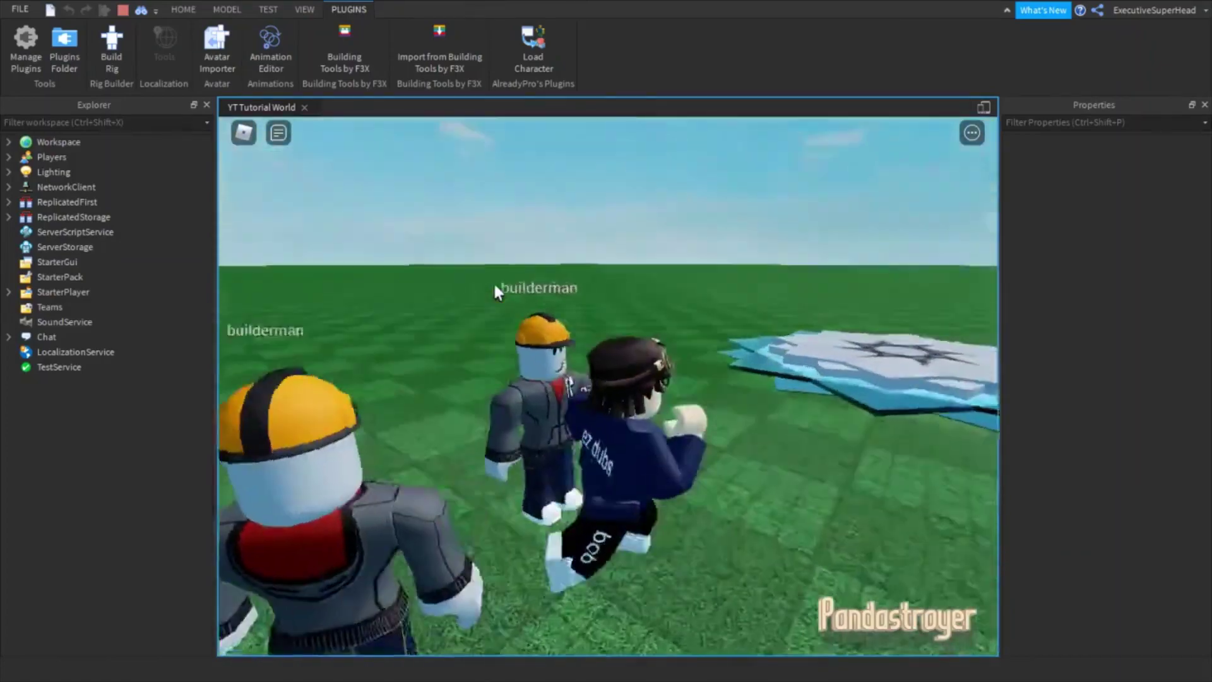
{"action": "key", "text": "s"}
{"action": "left_click", "coordinate": [339, 66]}
{"action": "left_click", "coordinate": [480, 402]}
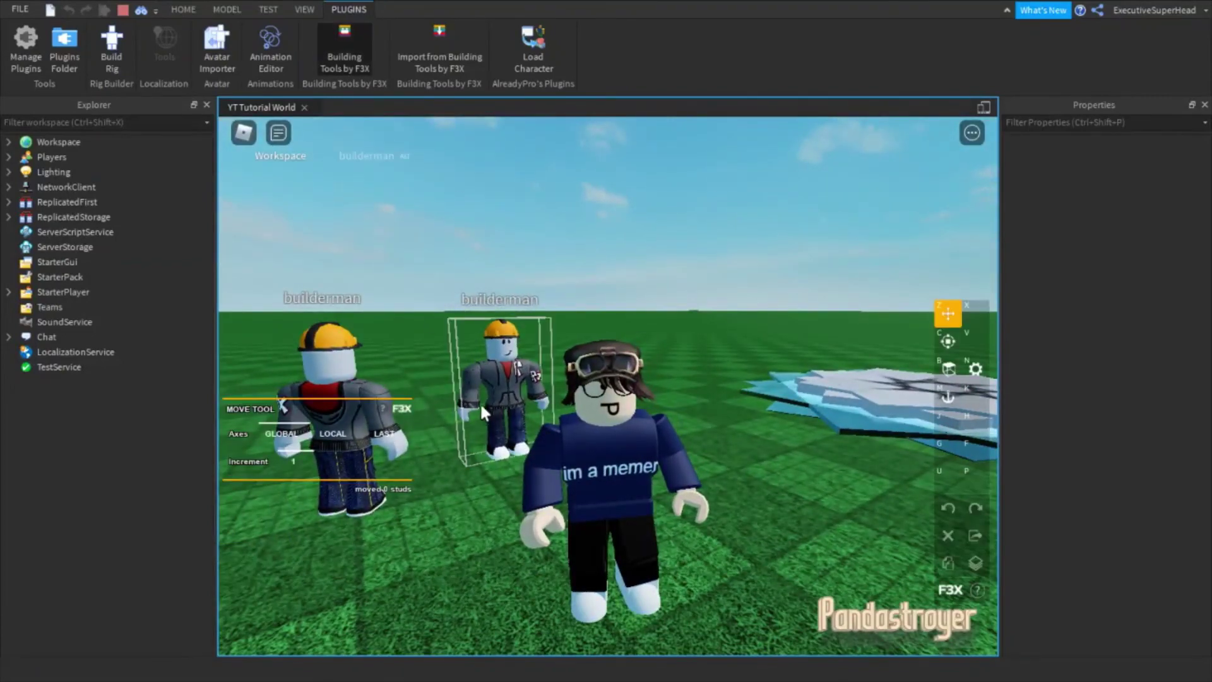